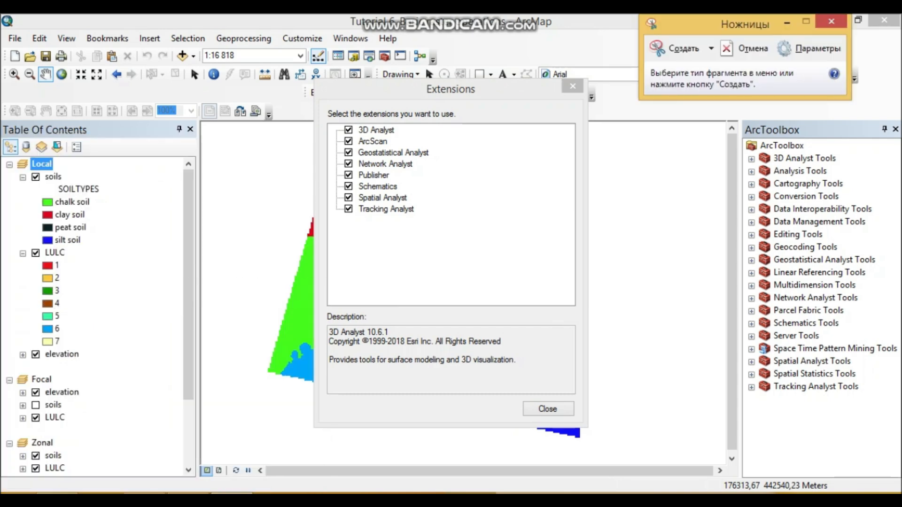
Capture a screenshot snip of the whole Extensions dialog and copy it to the clipboard
click(676, 48)
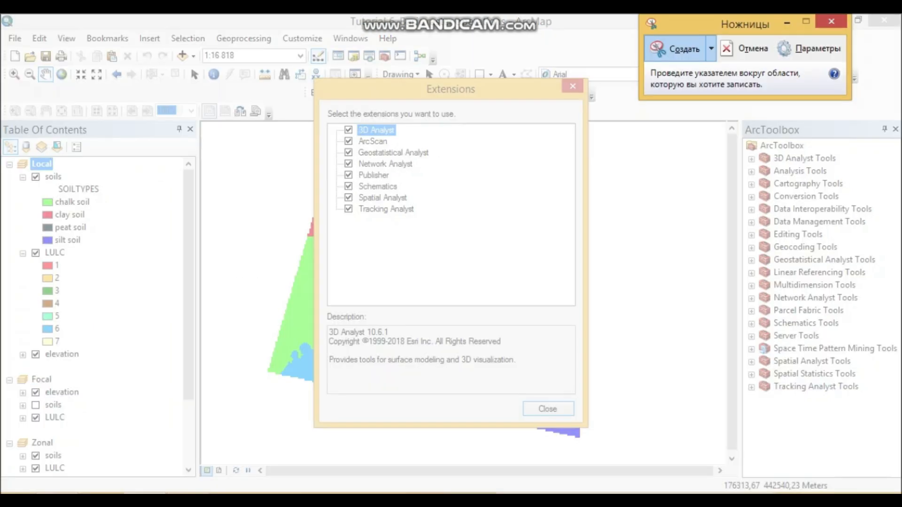
drag(563, 375, 589, 428)
right_click(442, 271)
click(488, 296)
Switch to the Word tutorial document and paste the snip on a new line below the Spatial Analyst extension paragraph
click(188, 496)
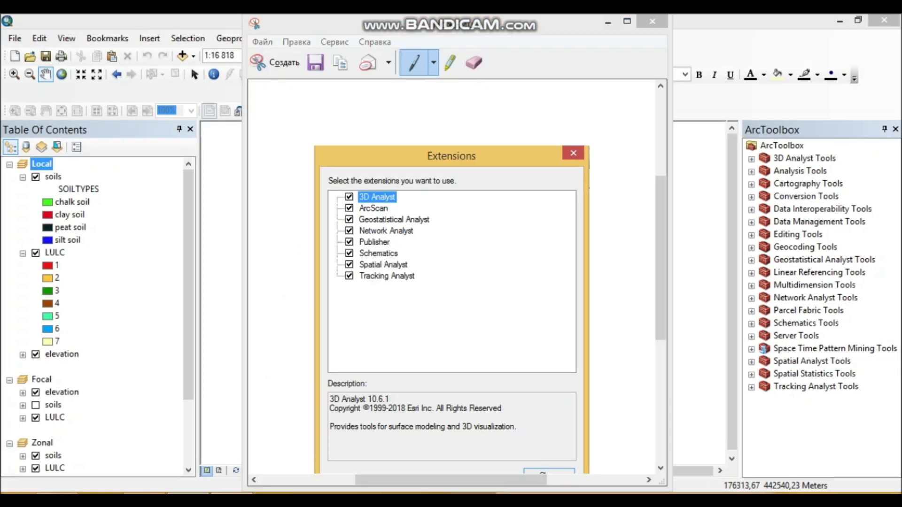
key(End)
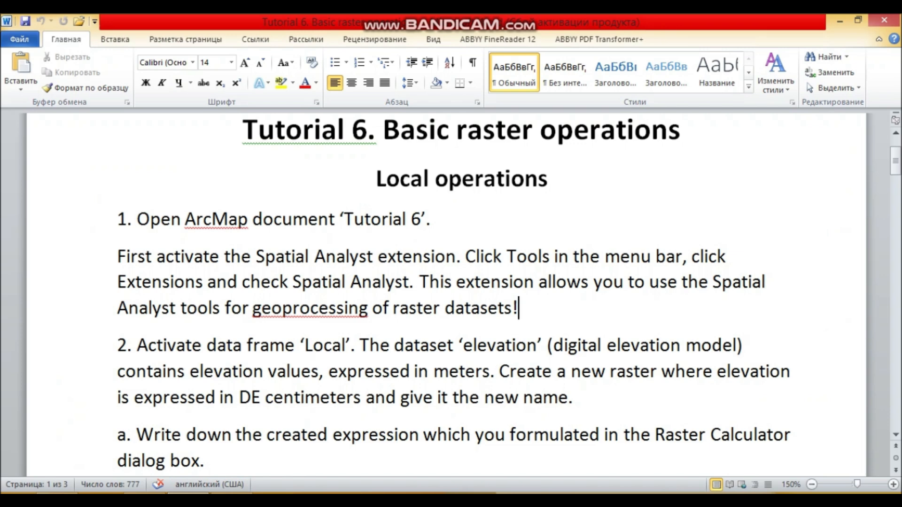
key(Return)
key(ctrl+v)
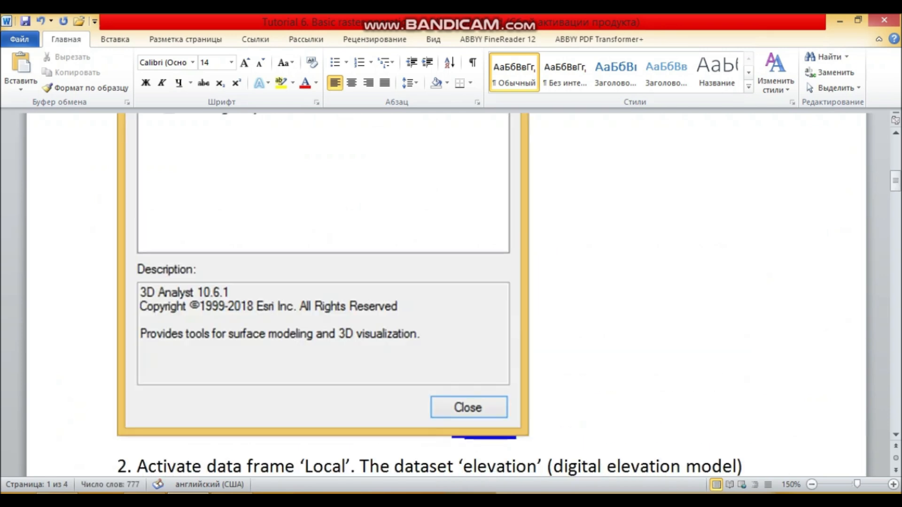
scroll(451, 291, up, 4)
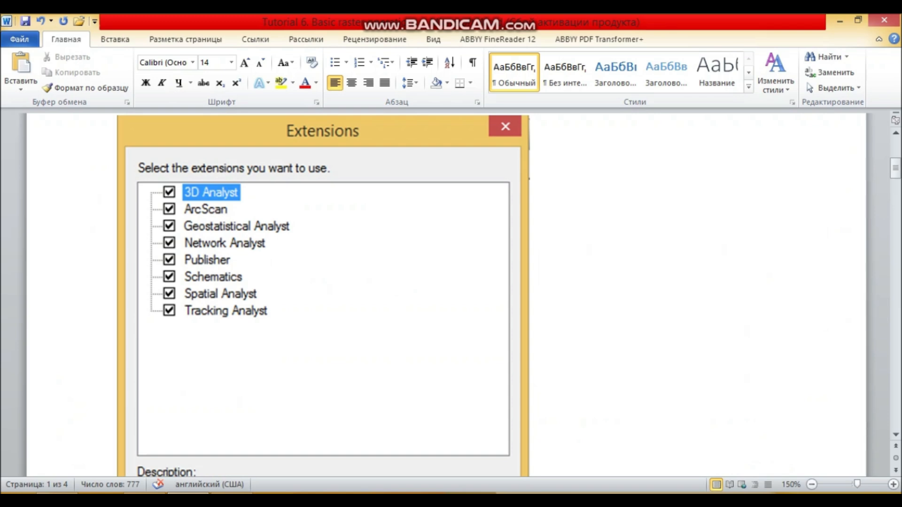
Switch back to ArcMap, close the Extensions dialog and expand the Spatial Analyst Tools toolbox
click(145, 496)
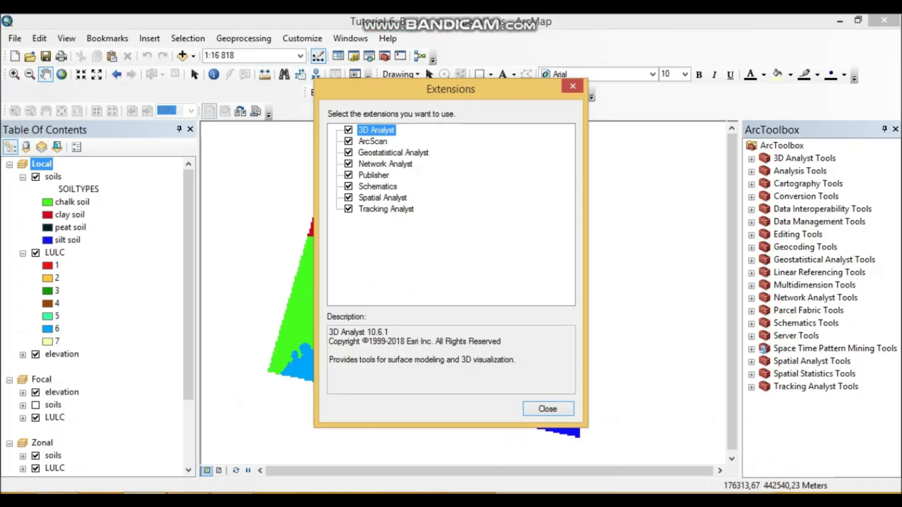
click(573, 86)
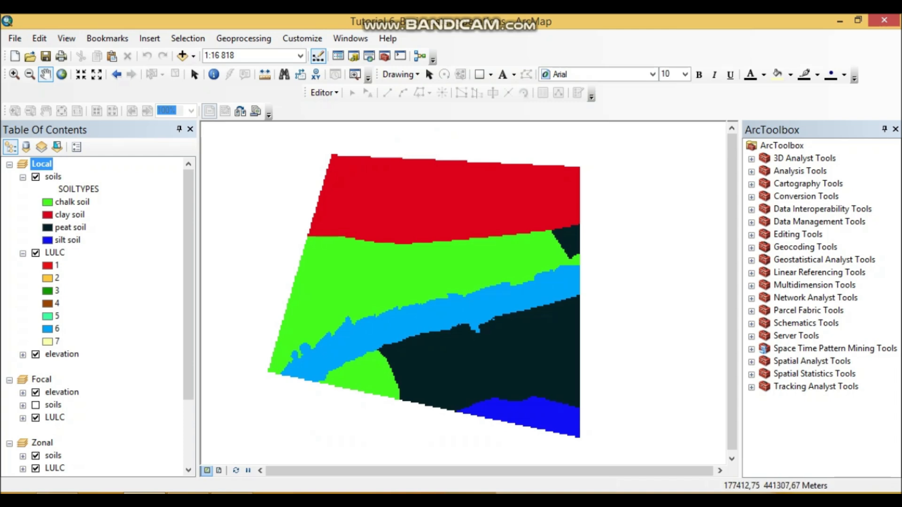
click(751, 362)
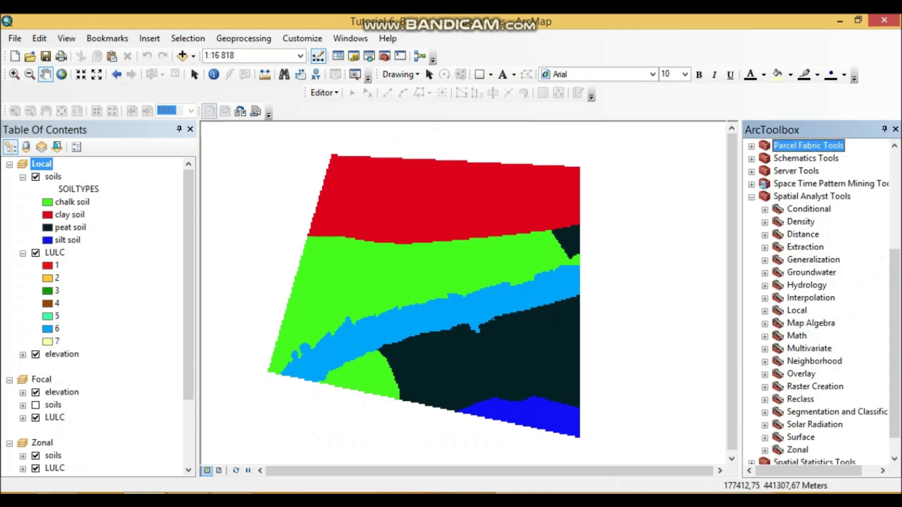
click(812, 196)
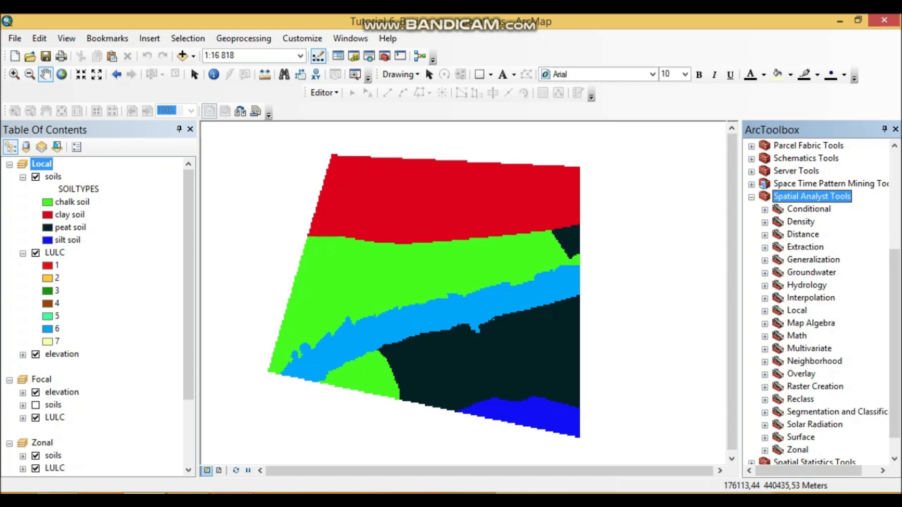
Switch to the Word document and add the note "(1 DE = 10 cm)" after "DE centimeters" in task 2
click(188, 494)
click(144, 494)
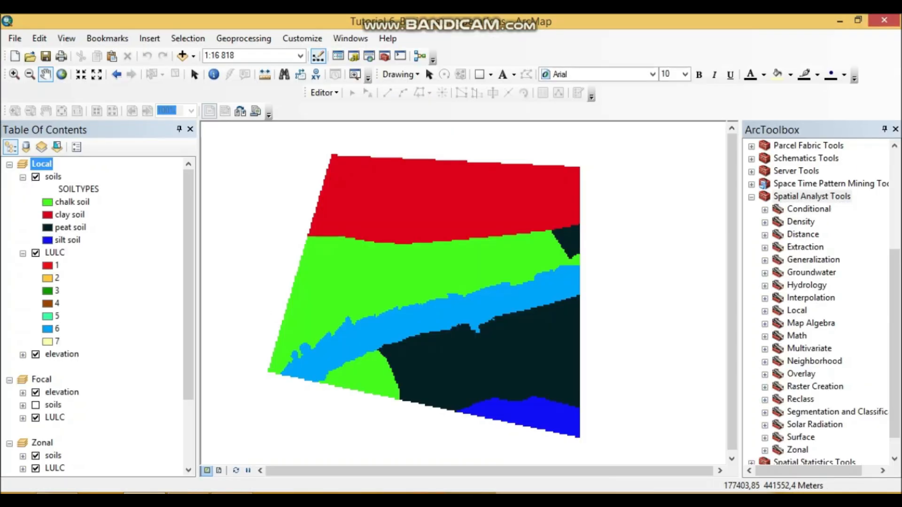
click(190, 494)
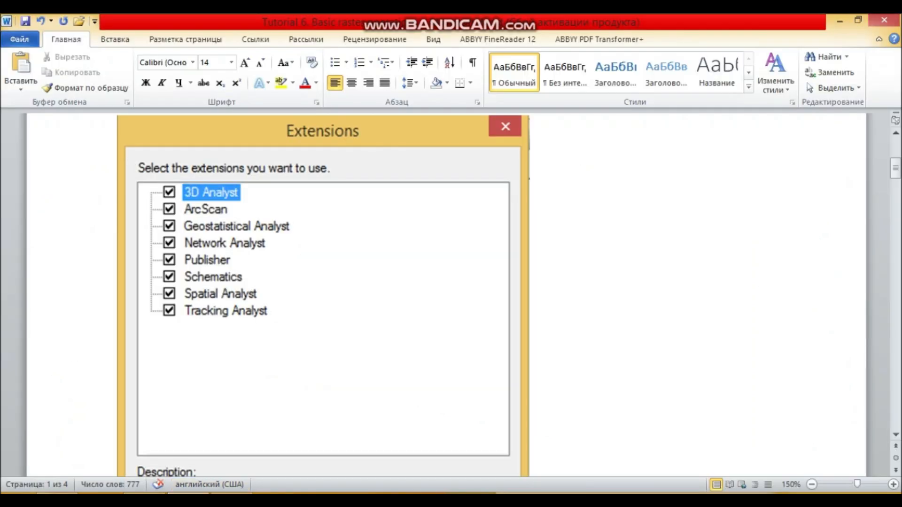
scroll(446, 282, down, 10)
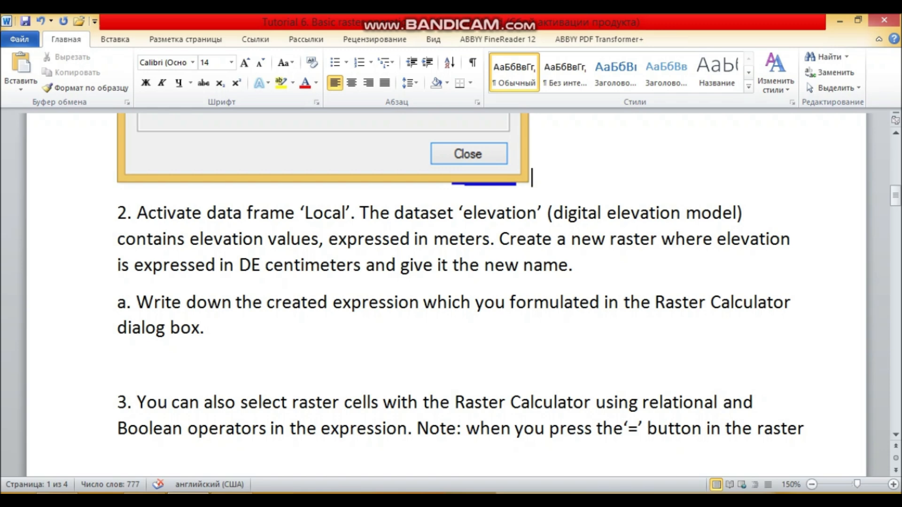
click(361, 266)
text((1)
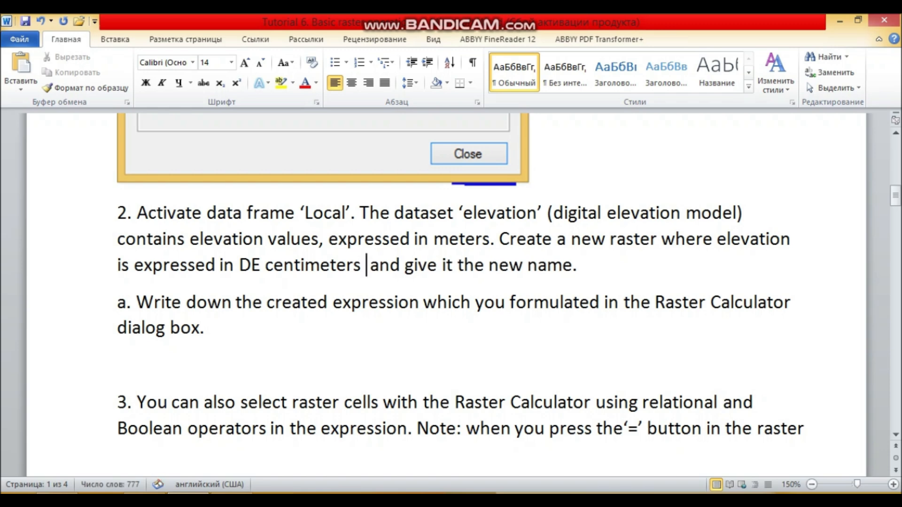
text(0)
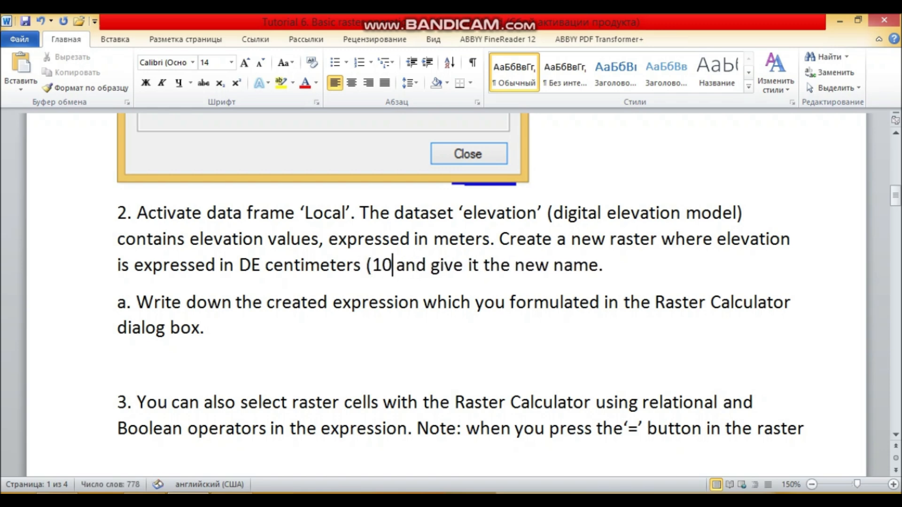
key(BackSpace)
key(BackSpace)
text(DE)
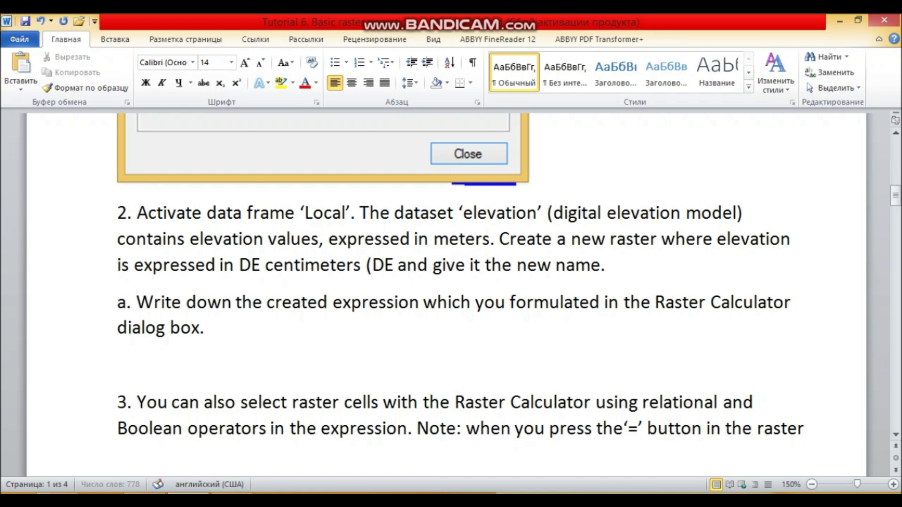
key(BackSpace)
key(BackSpace)
text(1 DE = )
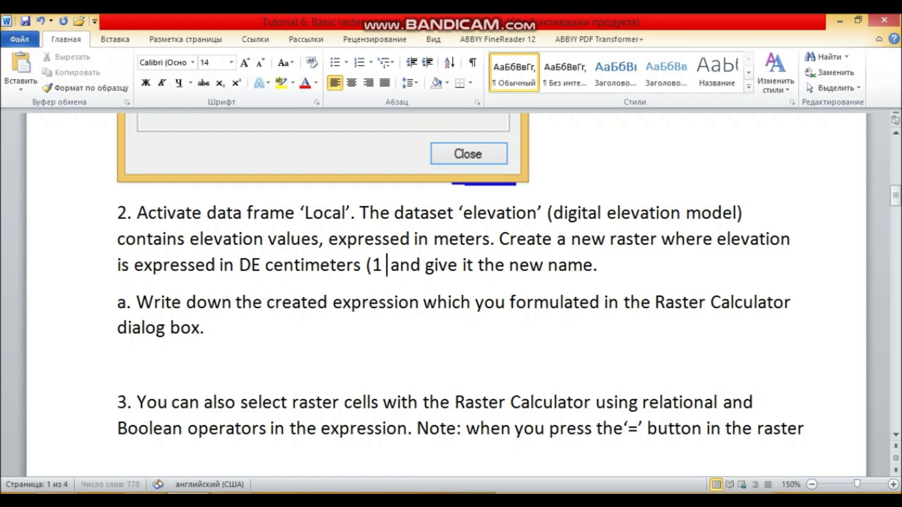
text(10 sm)
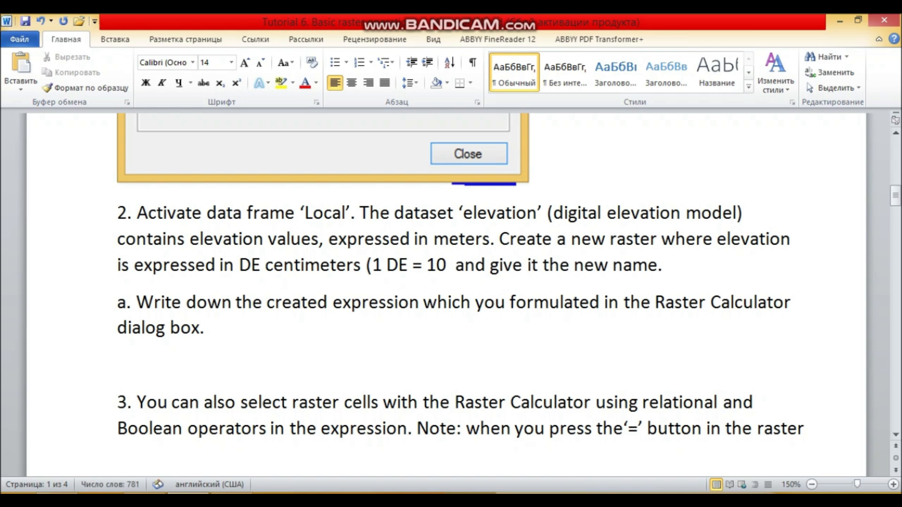
key(BackSpace)
key(BackSpace)
text(cm))
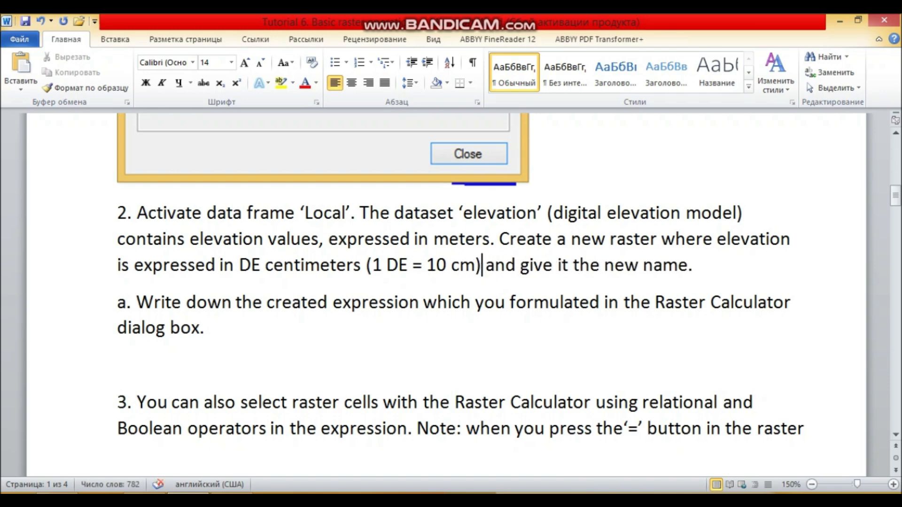
Insert an empty line above item a of task 2 and place the cursor on it
click(127, 302)
key(Left)
key(Return)
key(Up)
Switch to ArcMap, hide the soils and LULC layers of the Local data frame, and expand the elevation layer's legend
key(alt+Tab)
click(36, 177)
click(36, 253)
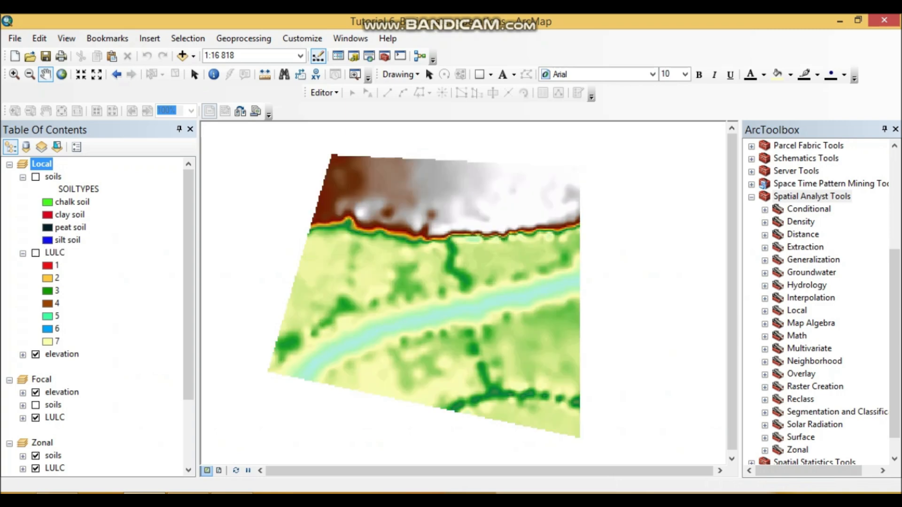
click(23, 355)
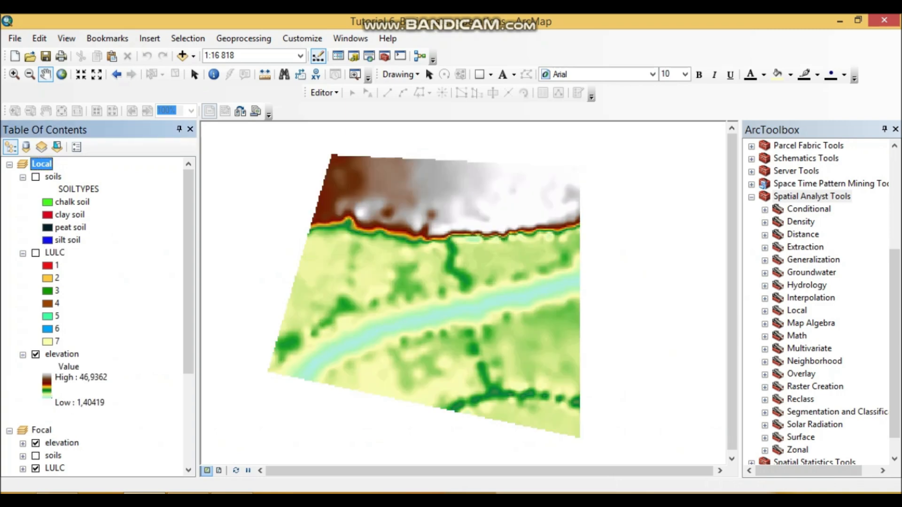
click(61, 355)
drag(469, 211, 445, 231)
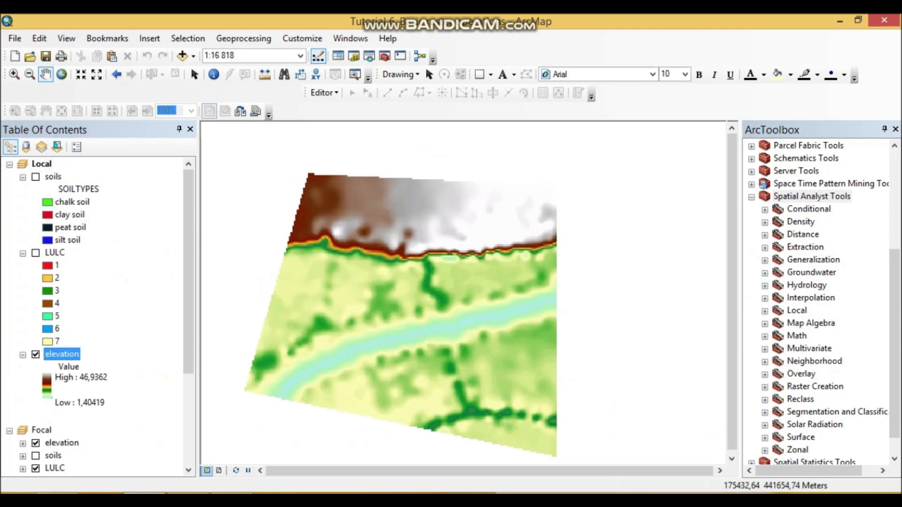
right_click(67, 355)
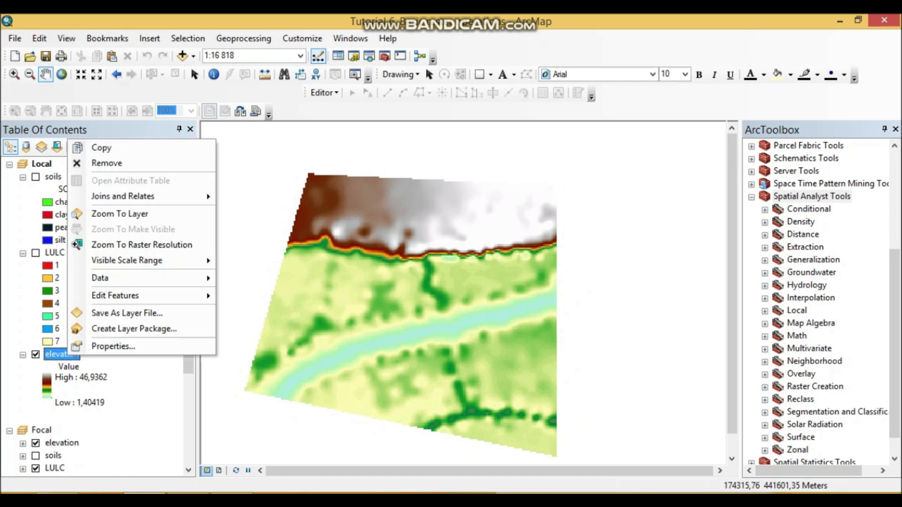
drag(314, 381, 317, 379)
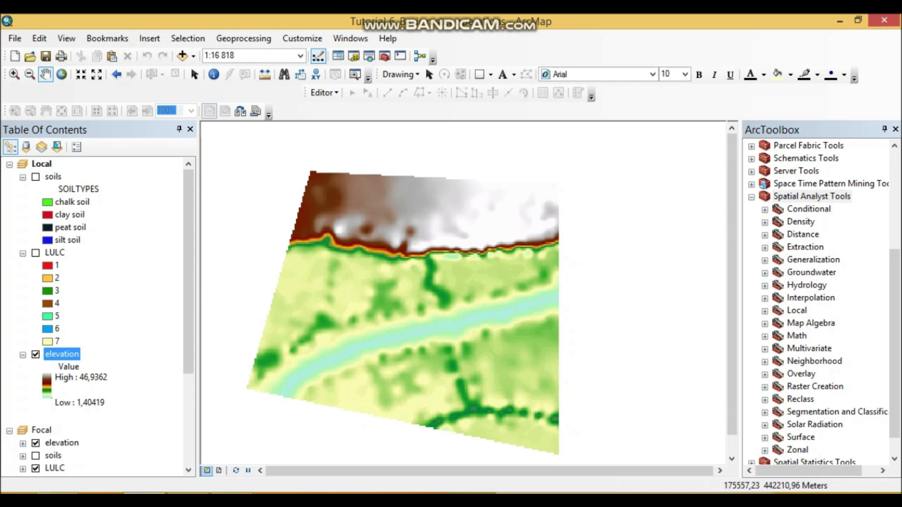
drag(387, 197, 384, 182)
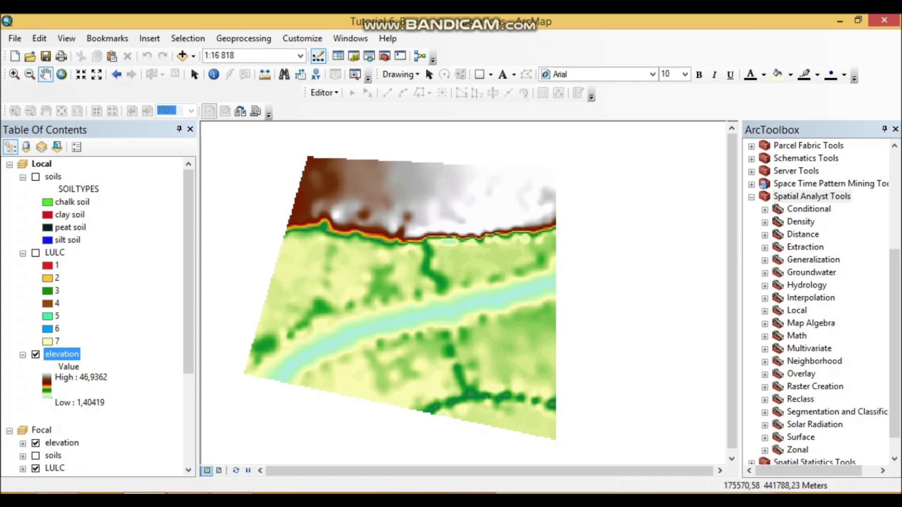
drag(439, 202, 449, 189)
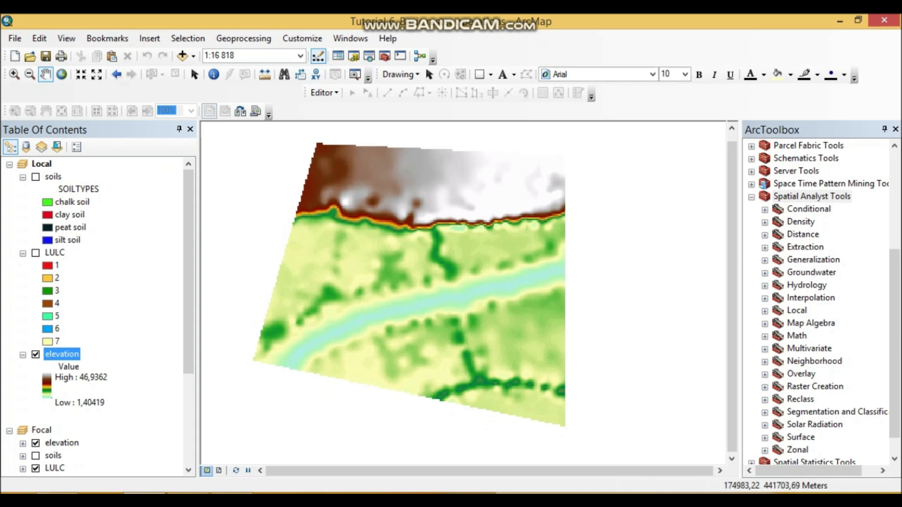
drag(353, 214, 348, 221)
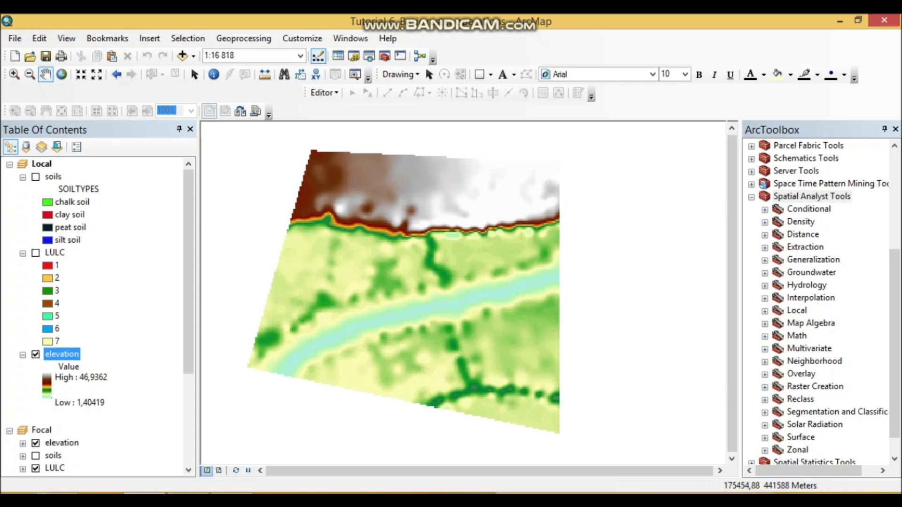
Open the Raster Calculator from the Map Algebra toolset of Spatial Analyst Tools
click(812, 197)
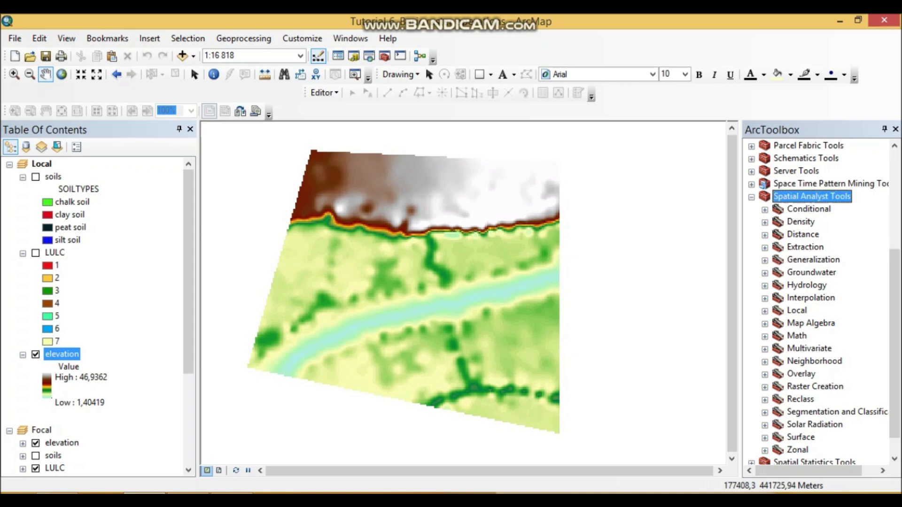
click(811, 323)
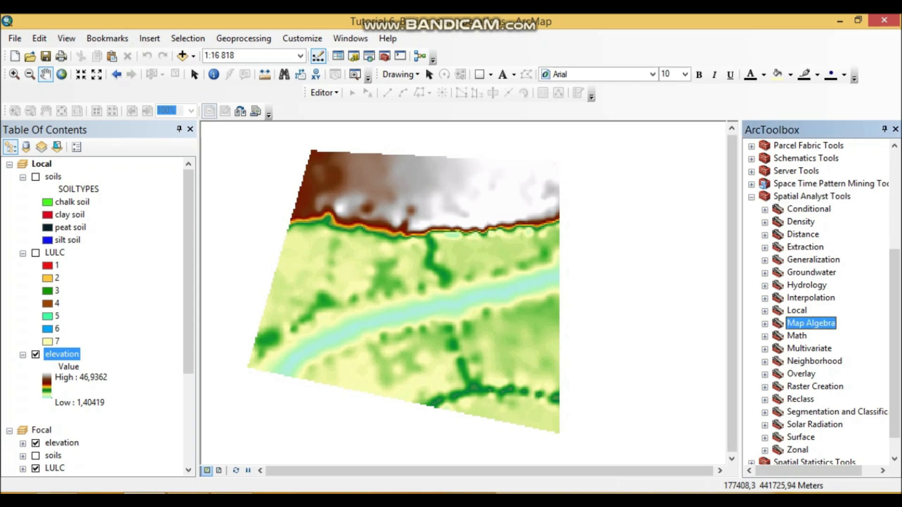
double_click(810, 324)
click(831, 335)
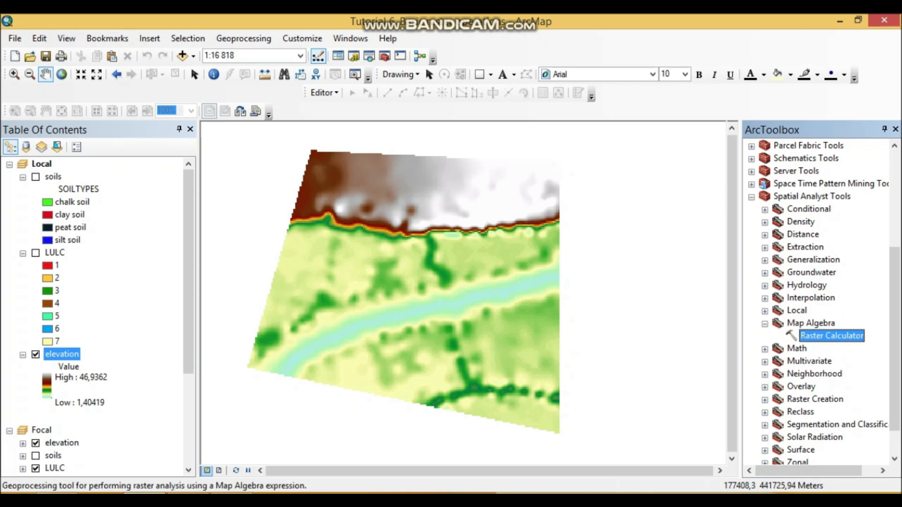
double_click(832, 336)
drag(470, 96, 442, 123)
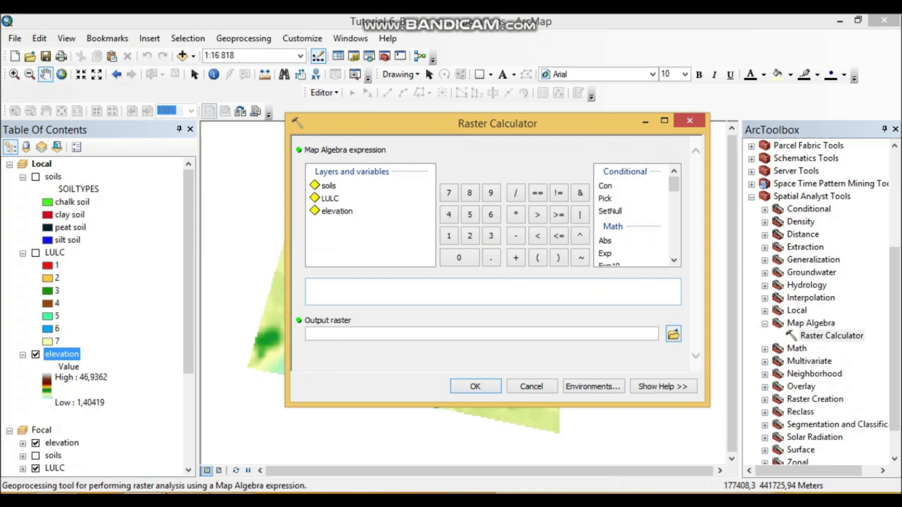
Build the map algebra expression "elevation" * 10 from the Local data frame's elevation layer
click(404, 291)
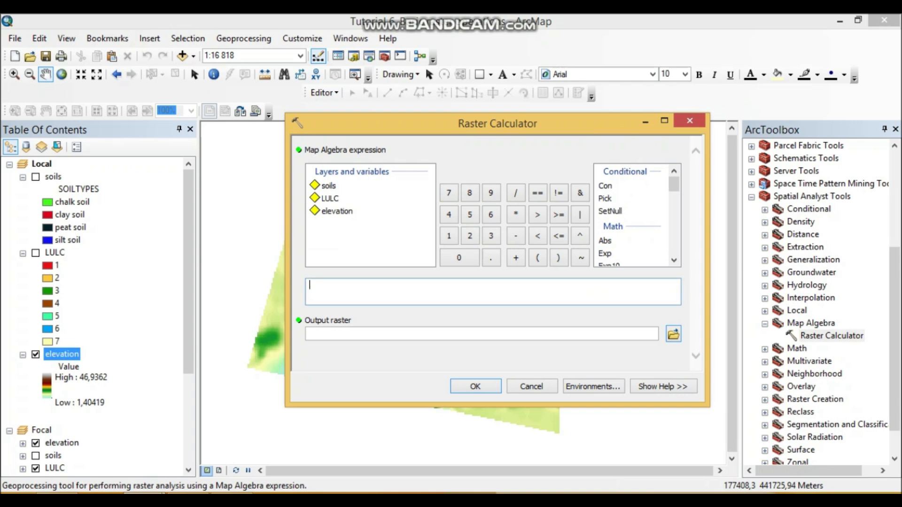
double_click(337, 211)
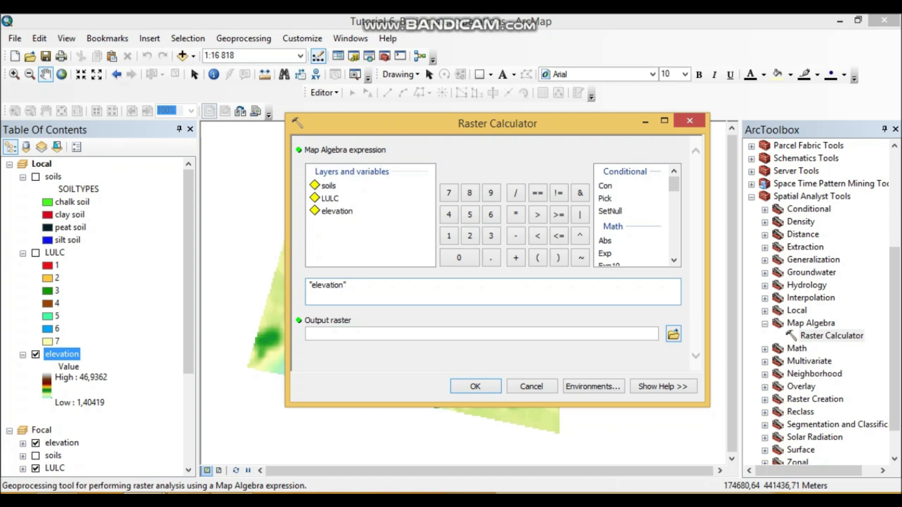
click(515, 215)
text(10)
Set the output raster to elevation_dcm in the Default.gdb geodatabase
click(673, 334)
drag(498, 151, 454, 199)
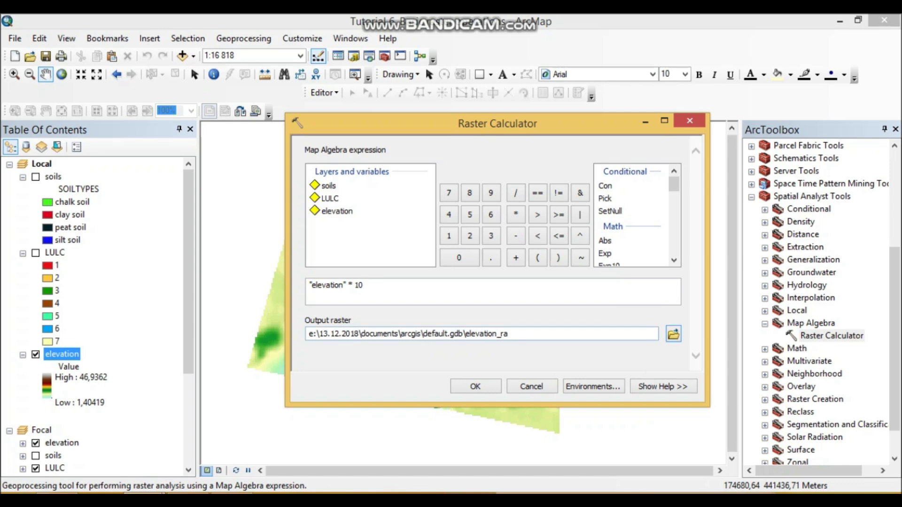
click(509, 334)
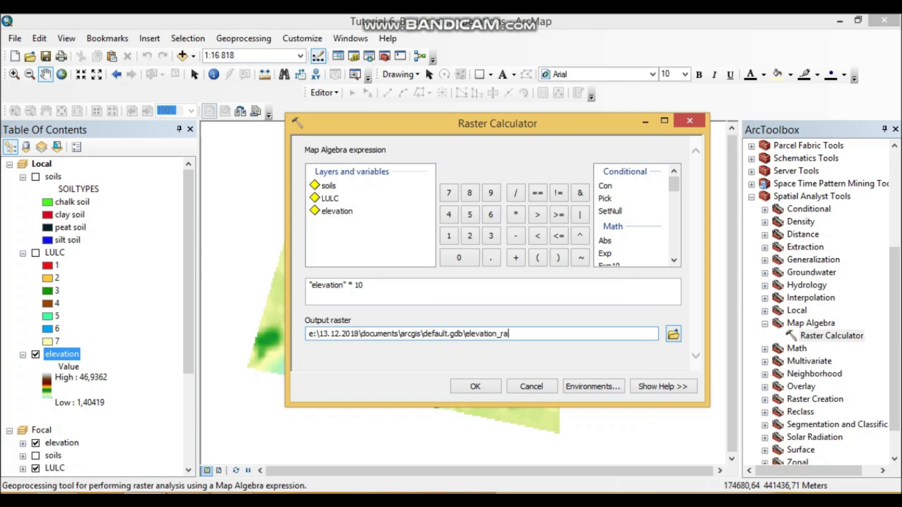
key(BackSpace)
key(BackSpace)
text(da)
key(BackSpace)
text(cm)
click(364, 285)
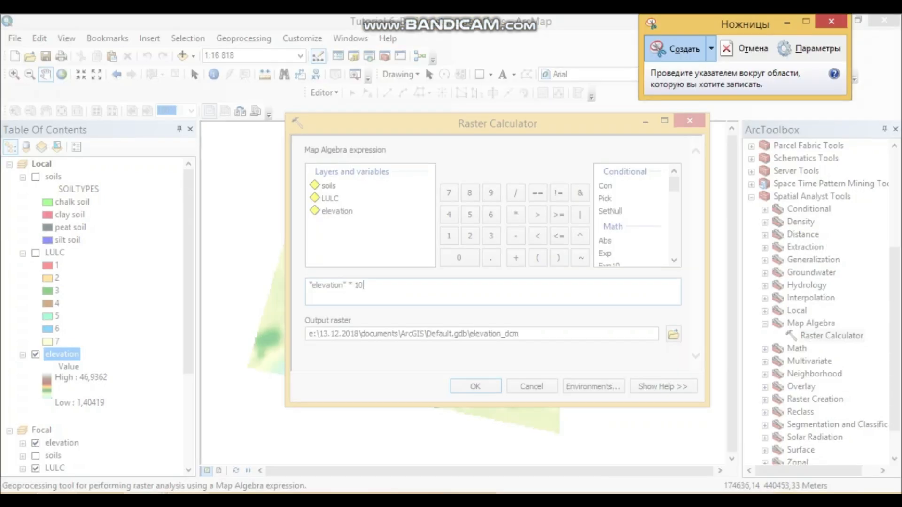
Snip the filled-in Raster Calculator dialog, copy the capture, and paste it into Word on the empty line below task 2
drag(287, 113, 698, 394)
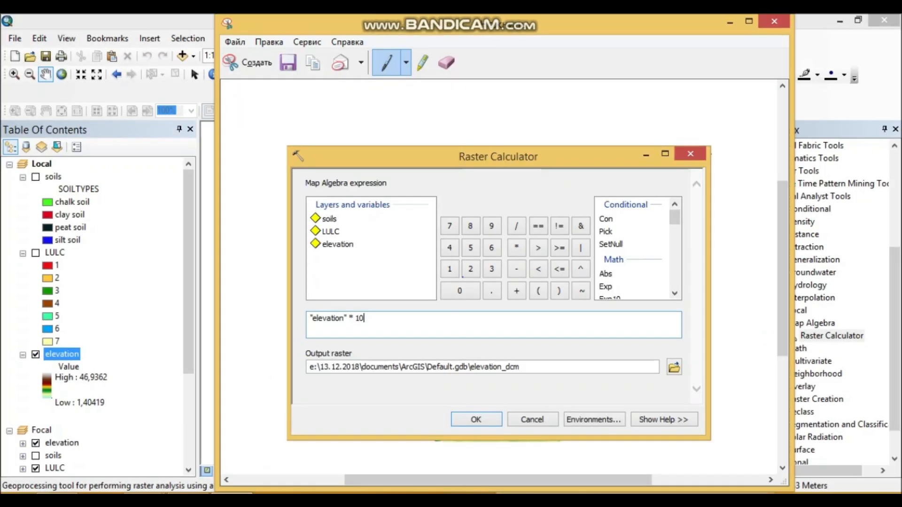
right_click(463, 278)
click(510, 301)
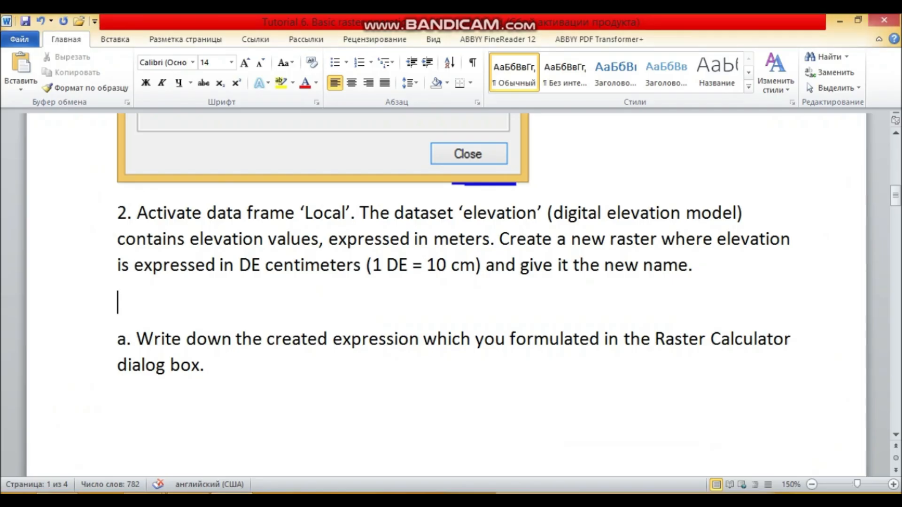
key(ctrl+v)
Switch to ArcMap, run the Raster Calculator to create elevation_dcm, and hide the original elevation layer in the Local data frame
mouse_move(143, 493)
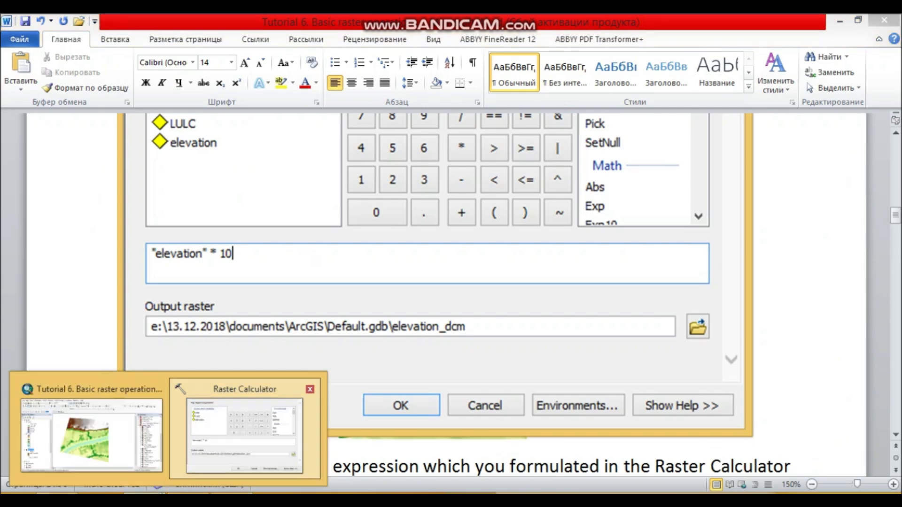
click(245, 428)
click(472, 387)
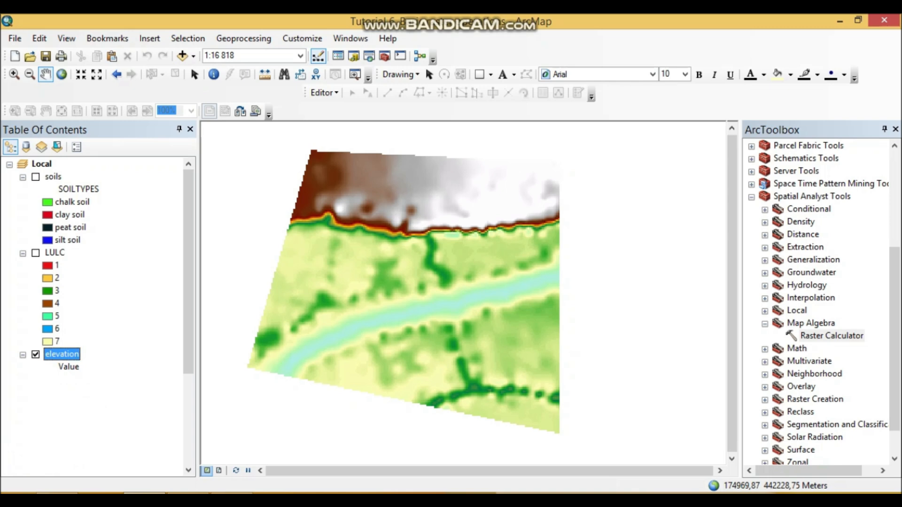
click(35, 431)
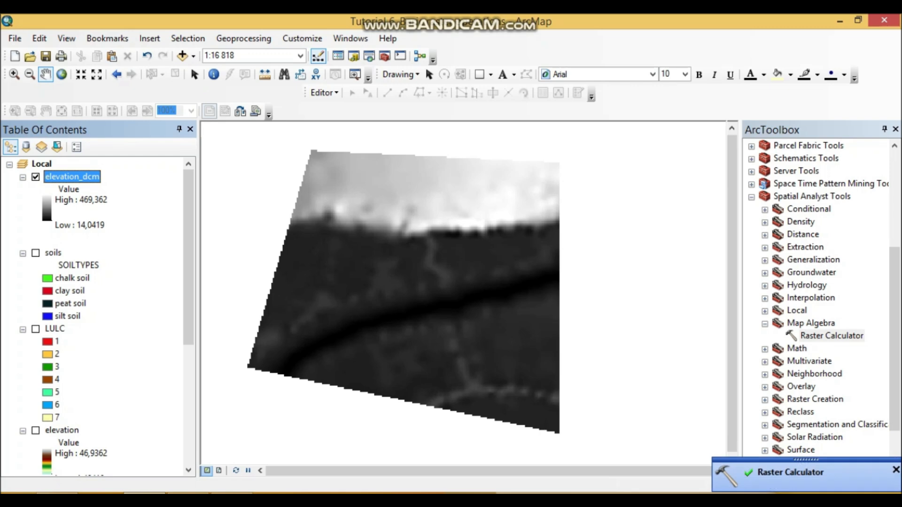
click(895, 470)
drag(441, 277, 448, 315)
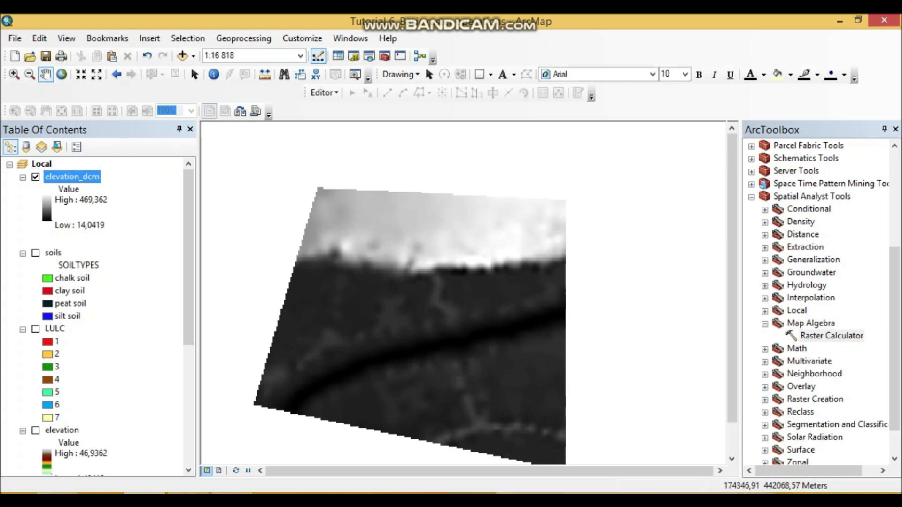
scroll(100, 316, down, 1)
scroll(100, 316, up, 1)
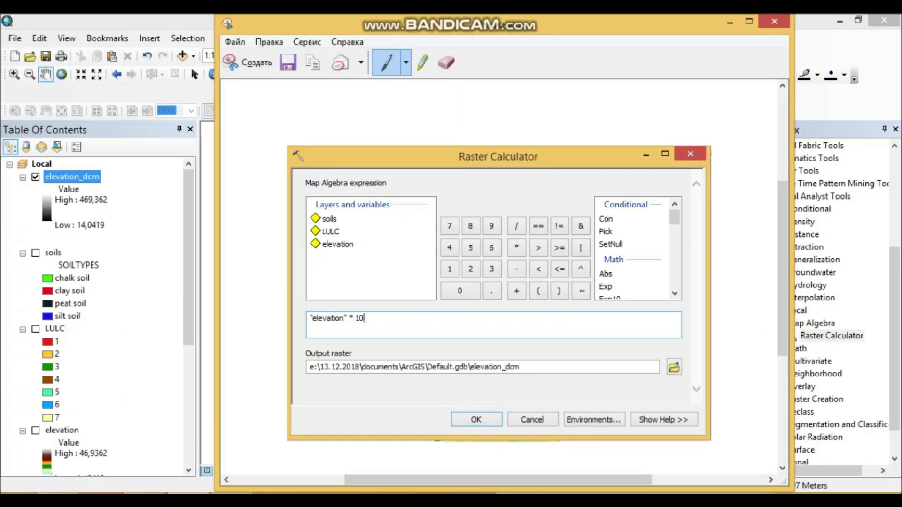
Take a new snip of ArcMap's table of contents and map showing the elevation_dcm raster, and copy the capture
click(249, 62)
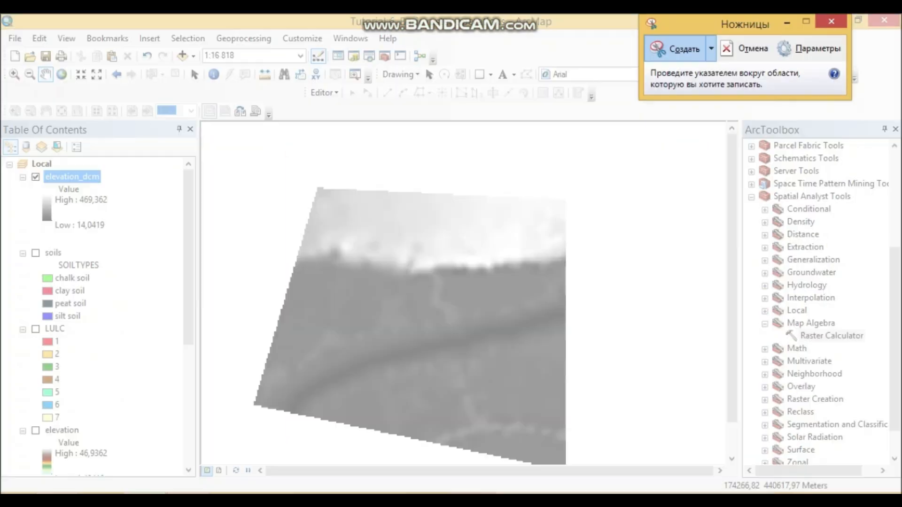
drag(1, 98, 727, 471)
right_click(296, 256)
click(343, 283)
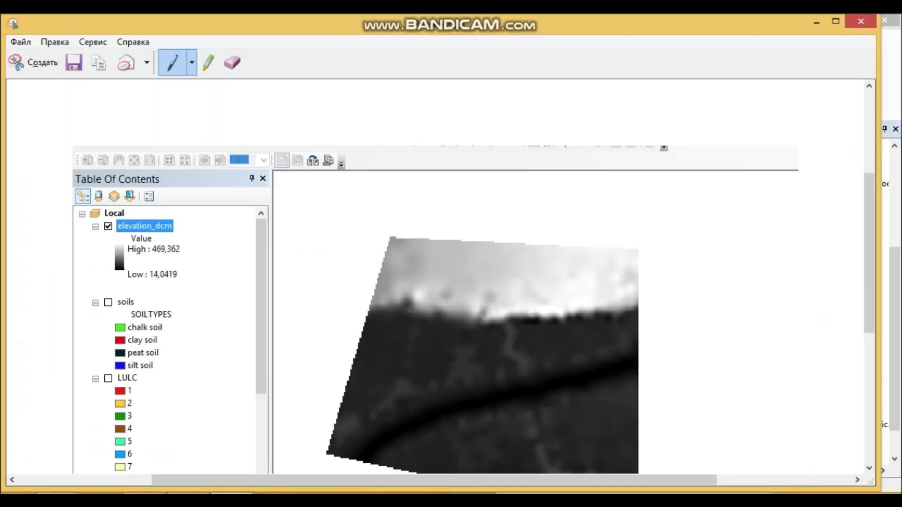
Switch to Word and paste the map capture on a new line between the Raster Calculator screenshot and question 2a
click(189, 498)
key(Down)
key(Down)
key(Down)
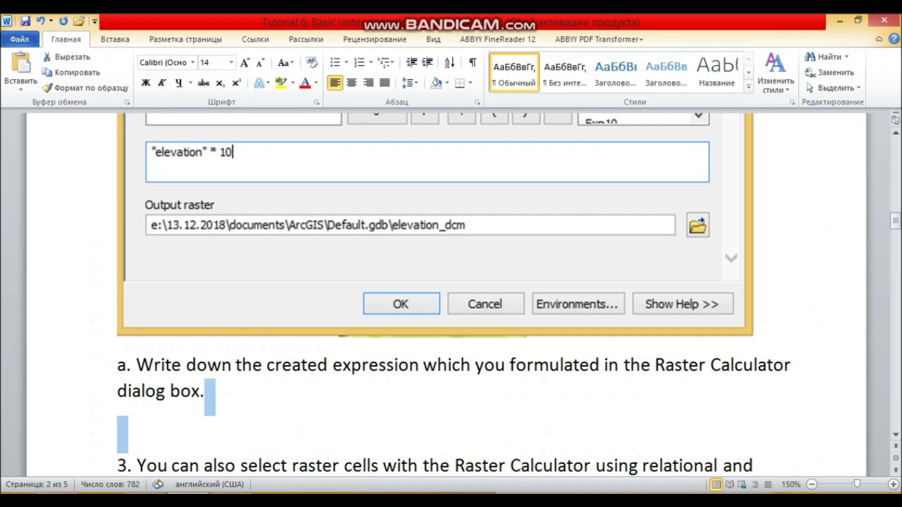
key(Up)
key(Up)
key(Up)
key(Return)
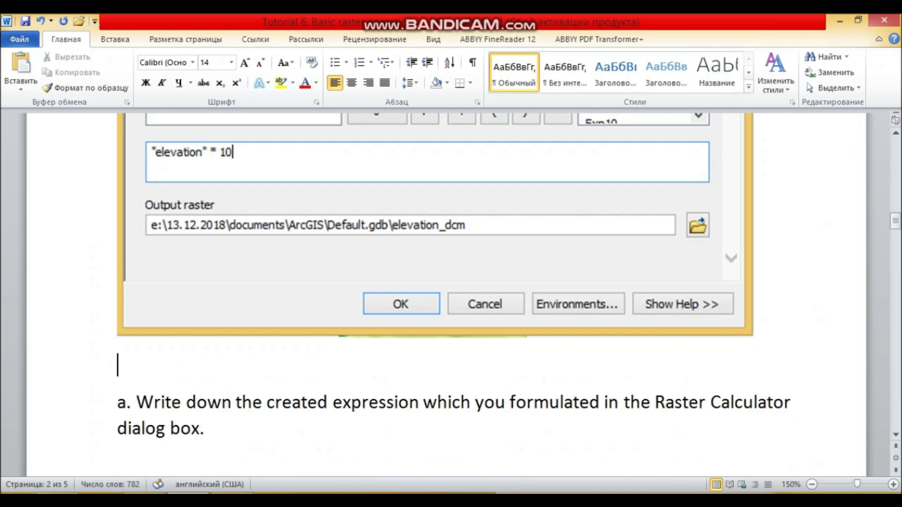
key(ctrl+v)
Write the answer "Output= elevation*10" on the empty line below question 2a
scroll(451, 281, down, 3)
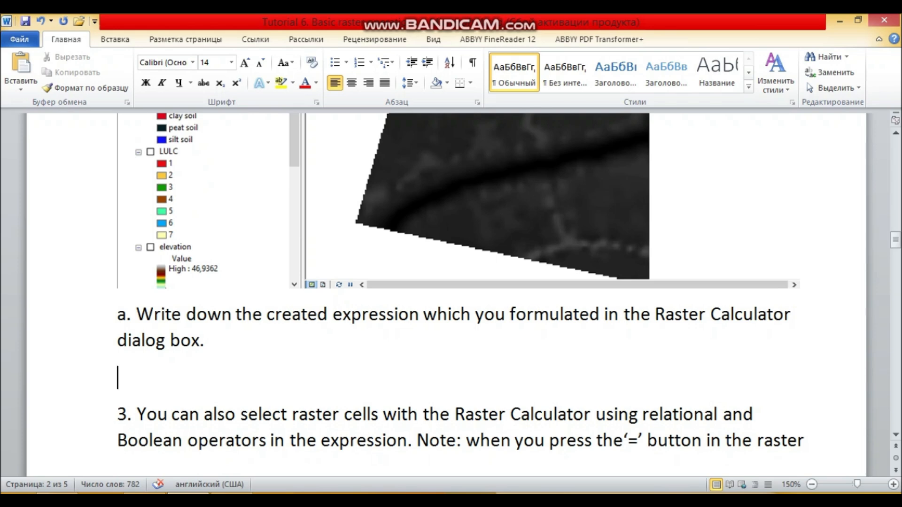
text(e)
key(BackSpace)
text(e)
key(BackSpace)
text(output= elevation)
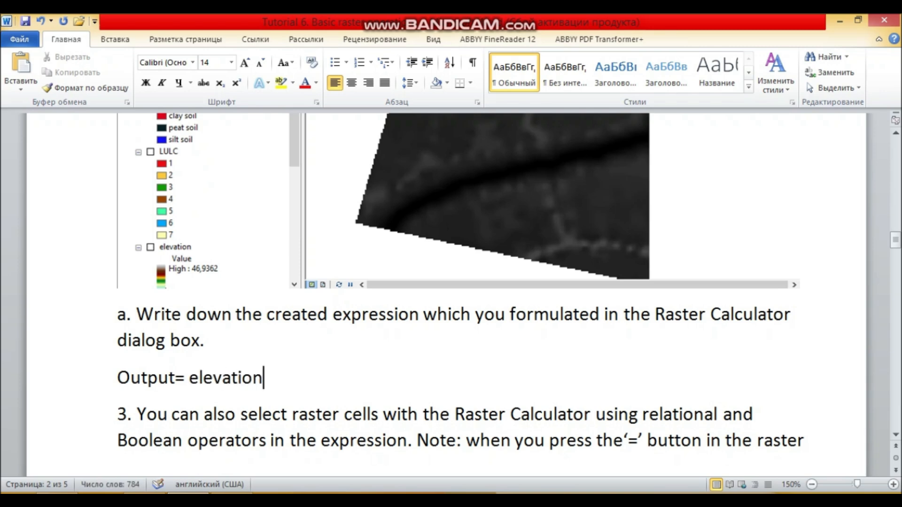
text(*10)
Read through task 3 and insert an empty line above its question a
scroll(451, 291, down, 5)
scroll(451, 291, up, 3)
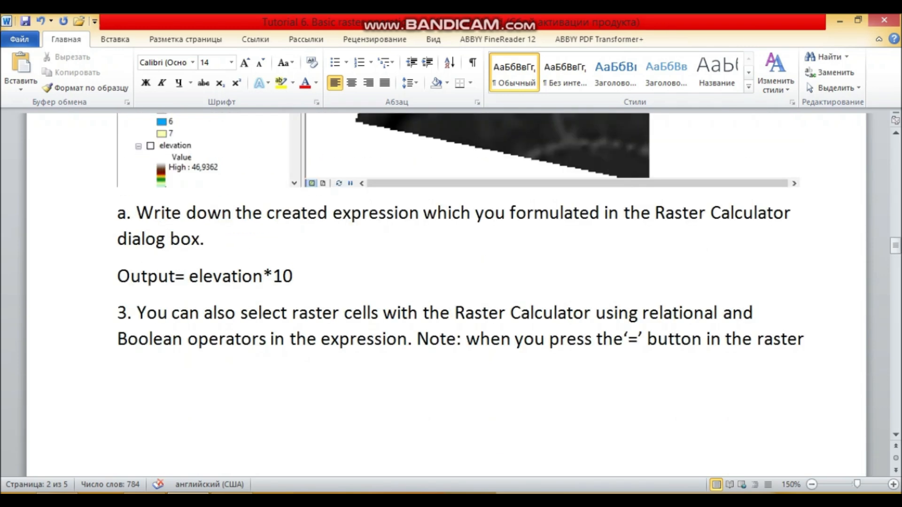
scroll(451, 282, down, 2)
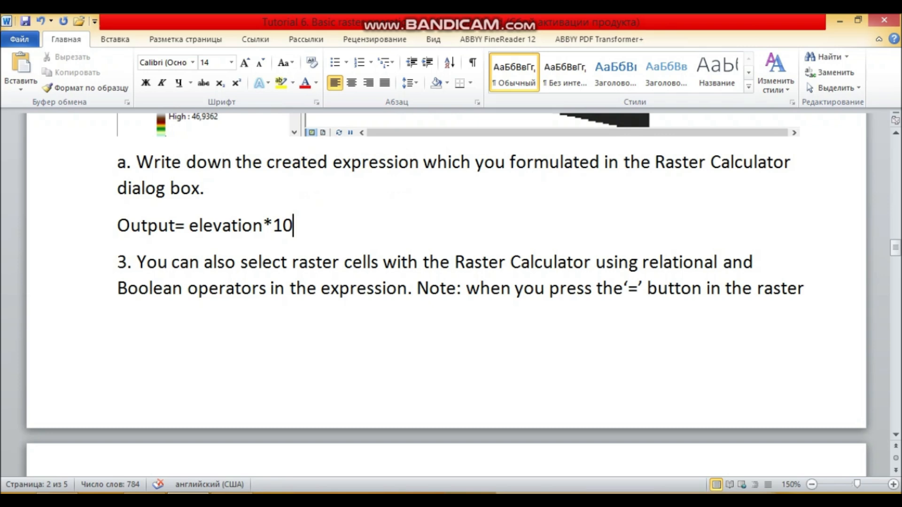
scroll(451, 282, down, 3)
scroll(451, 282, up, 1)
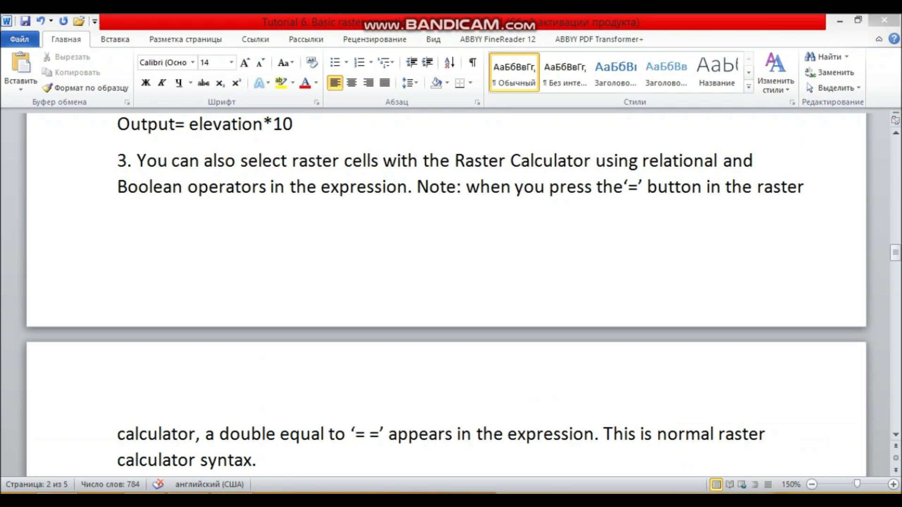
scroll(447, 291, down, 2)
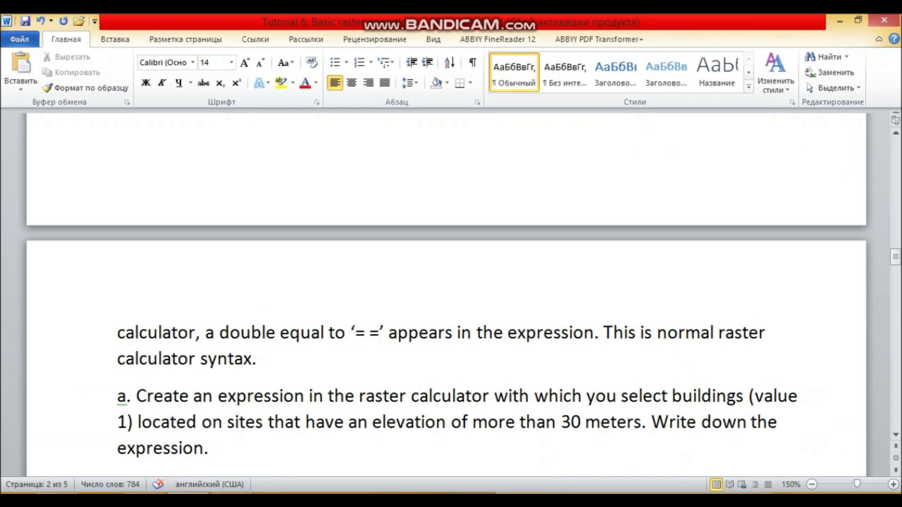
key(Return)
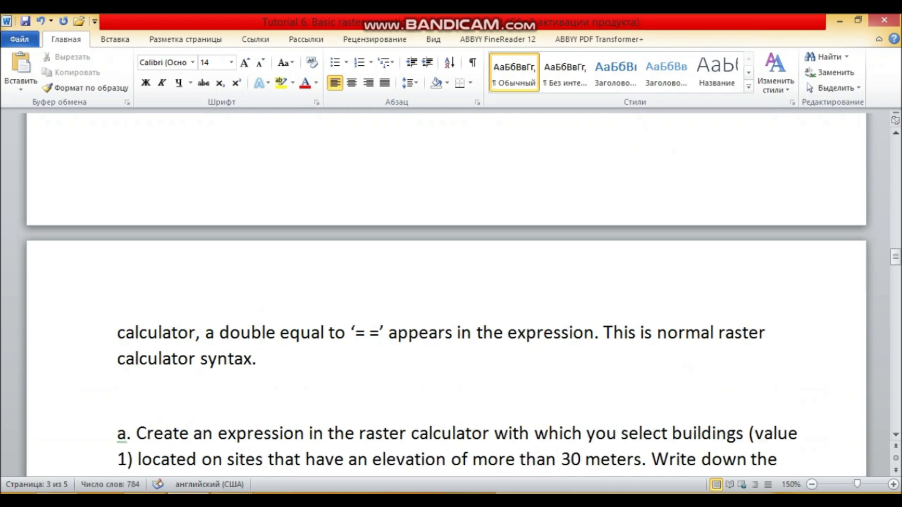
Switch to ArcMap, reopen the Raster Calculator from the Map Algebra toolset, and place the cursor in the empty expression box
key(alt+Tab)
double_click(831, 336)
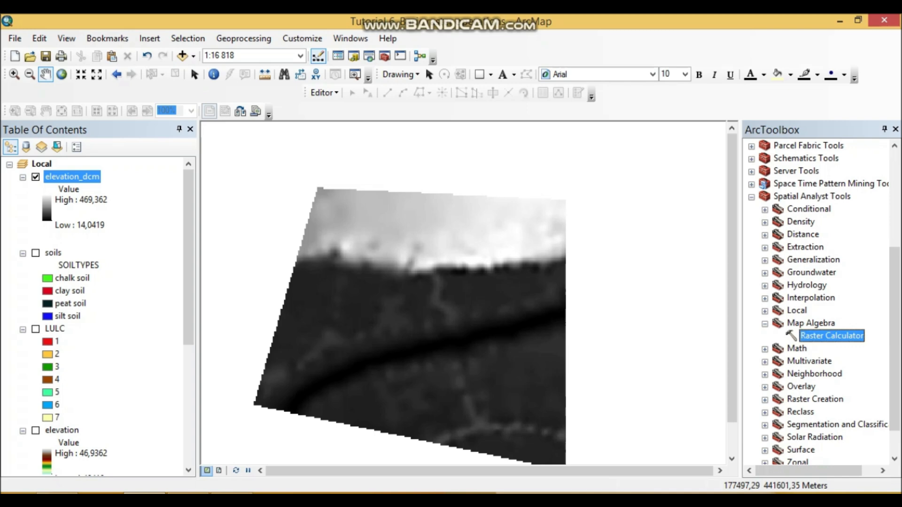
drag(498, 123, 446, 146)
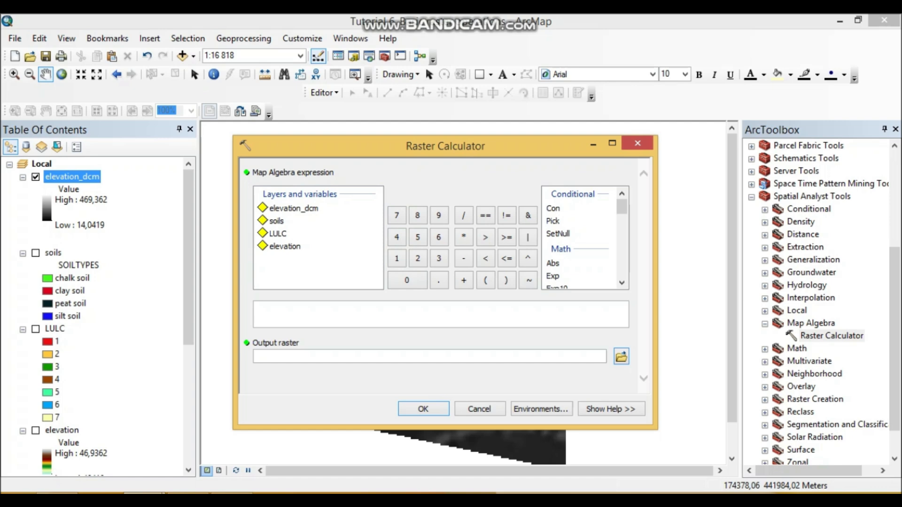
click(293, 208)
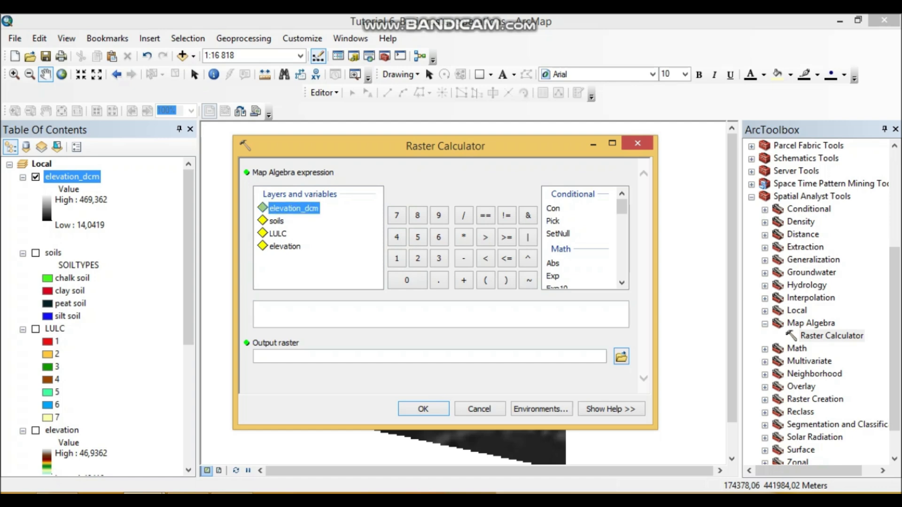
click(257, 308)
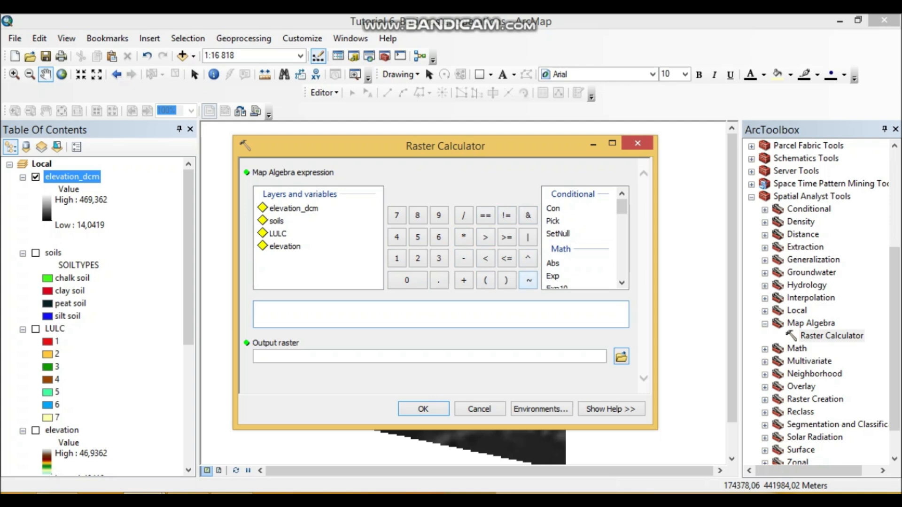
Look through the Raster Calculator's function list, covering the Conditional, Math and Trigonometric groups
scroll(580, 237, down, 8)
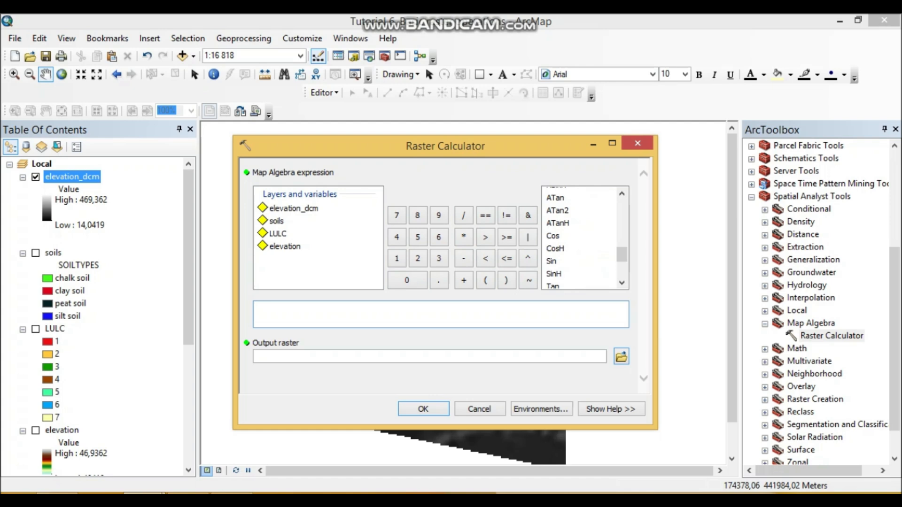
scroll(580, 249, up, 8)
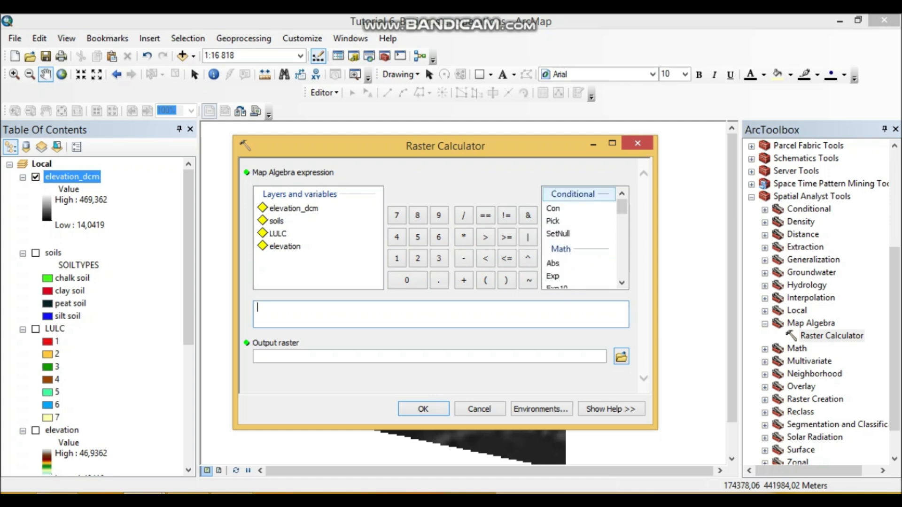
scroll(580, 237, down, 8)
scroll(580, 237, up, 8)
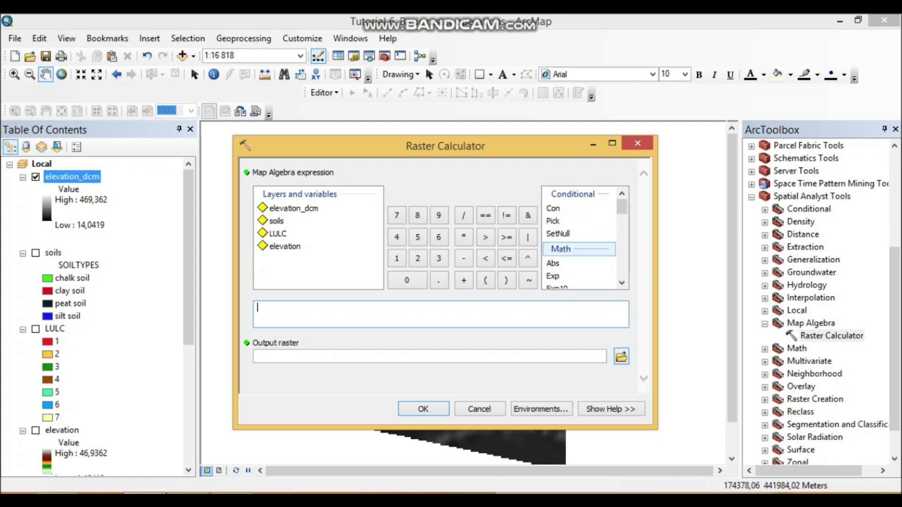
scroll(580, 249, down, 2)
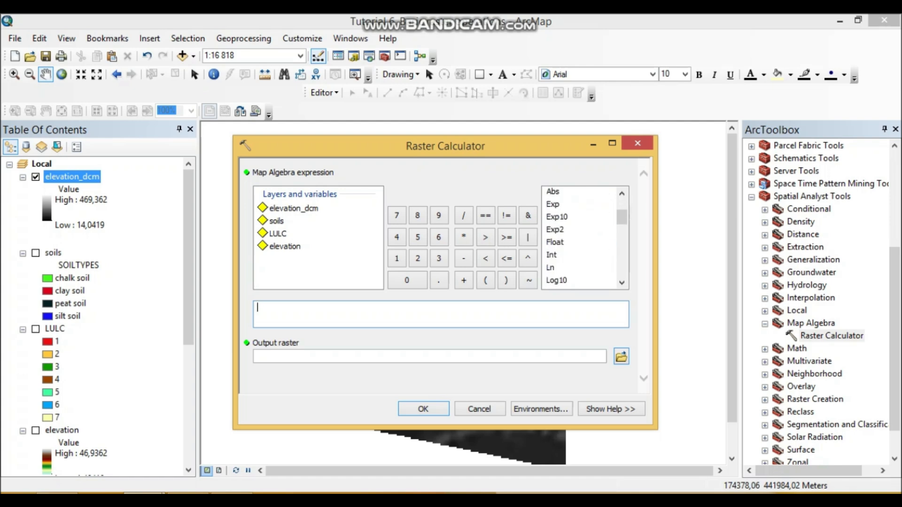
scroll(580, 237, down, 1)
scroll(580, 237, down, 2)
scroll(580, 238, down, 1)
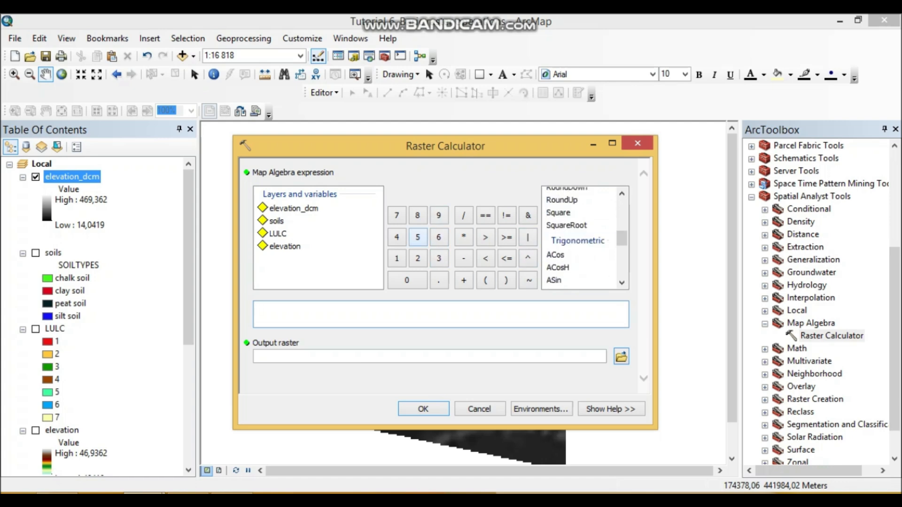
scroll(580, 237, down, 1)
scroll(580, 237, down, 4)
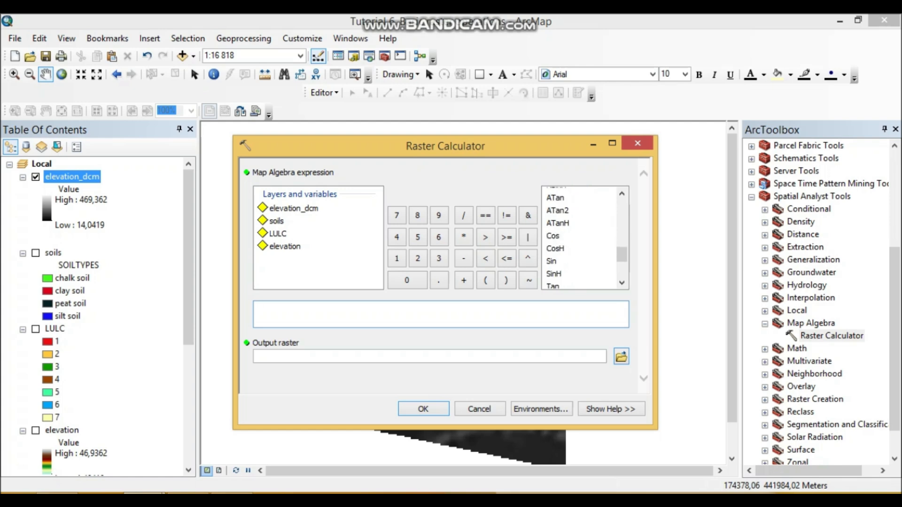
scroll(580, 237, up, 10)
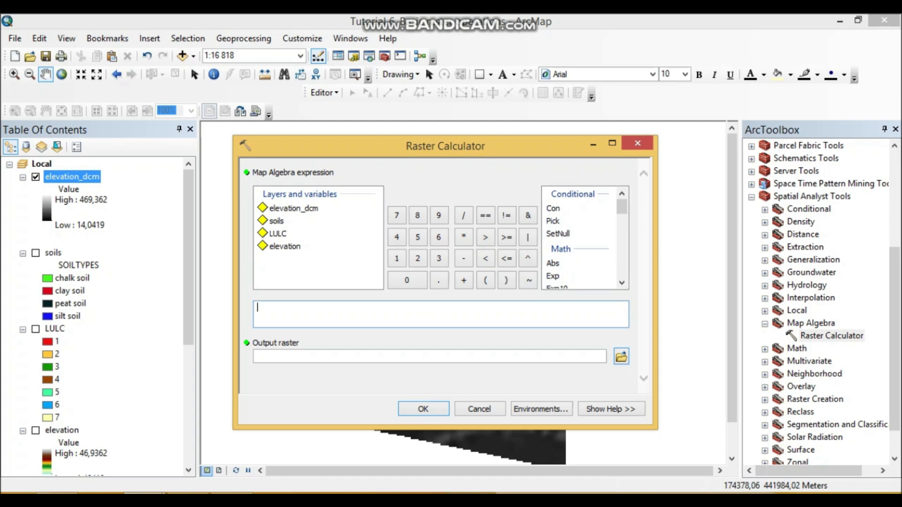
Switch to Word, reread task 3, and insert an empty answer line below its question a about buildings above 30 meters
click(188, 494)
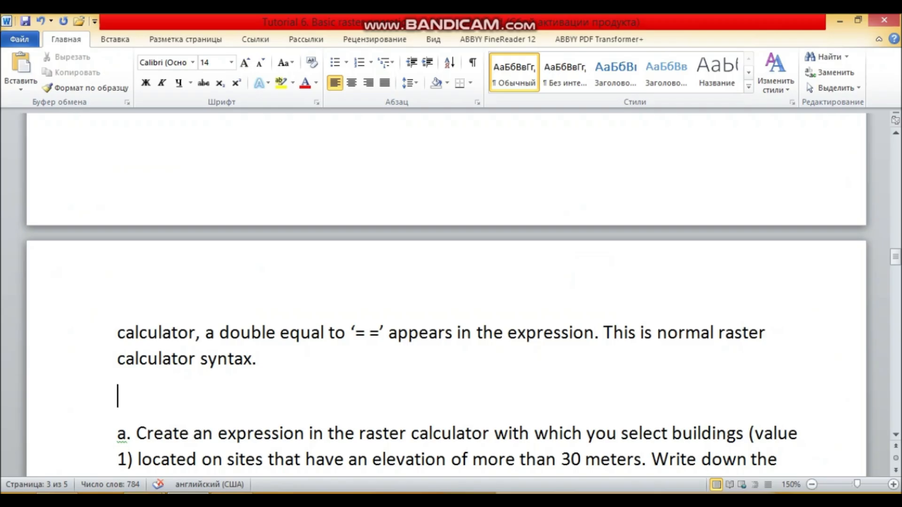
scroll(446, 291, up, 5)
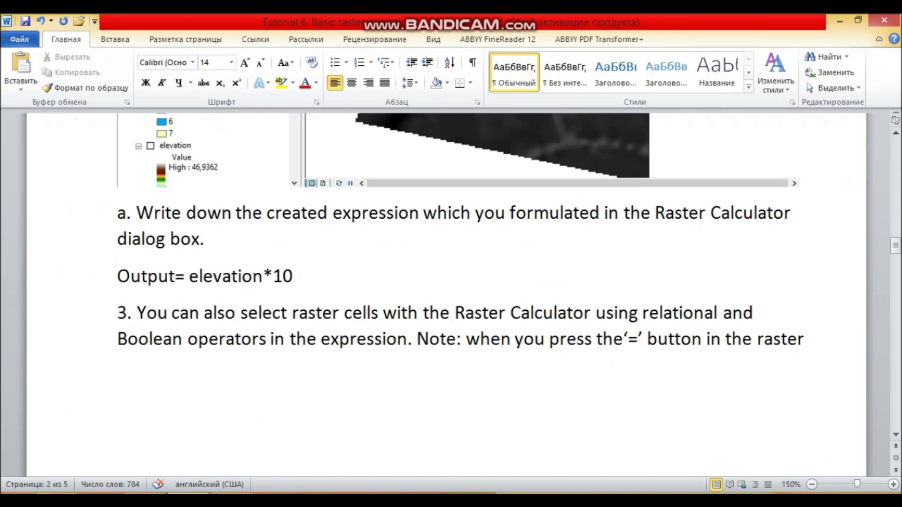
scroll(446, 282, down, 9)
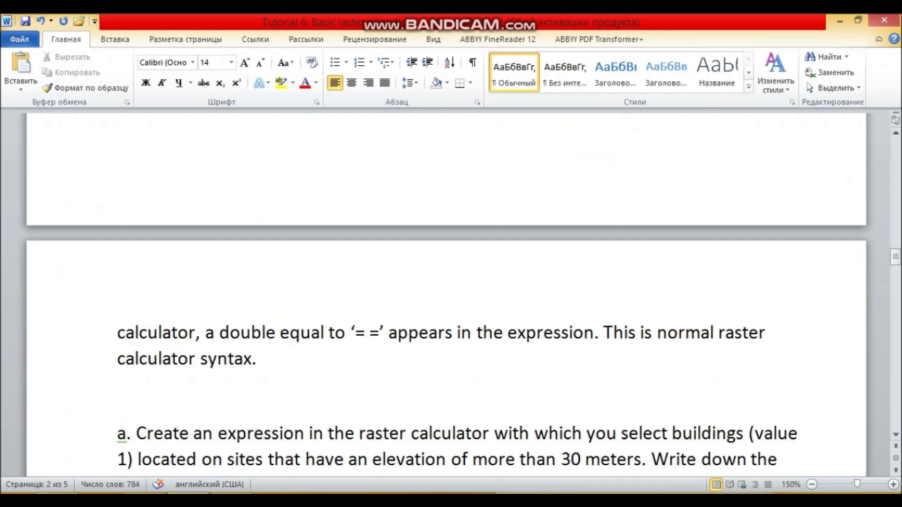
click(210, 334)
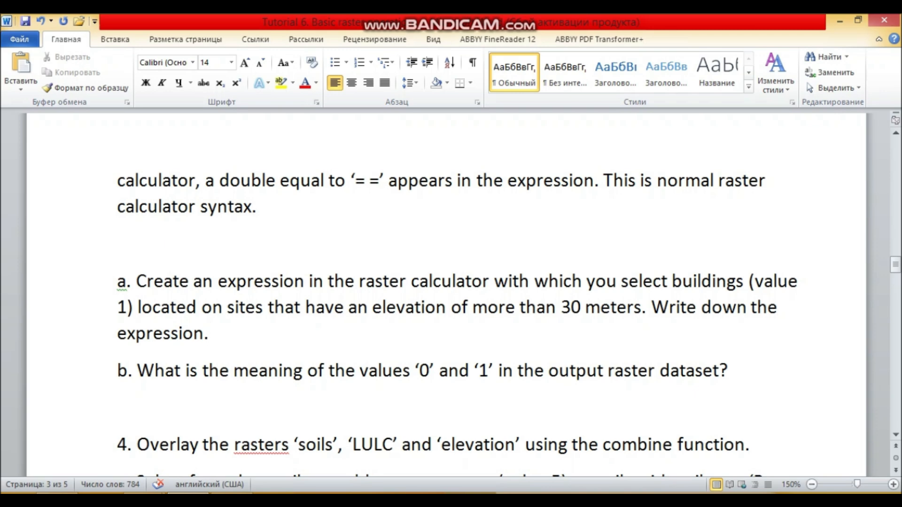
key(Return)
key(ctrl+z)
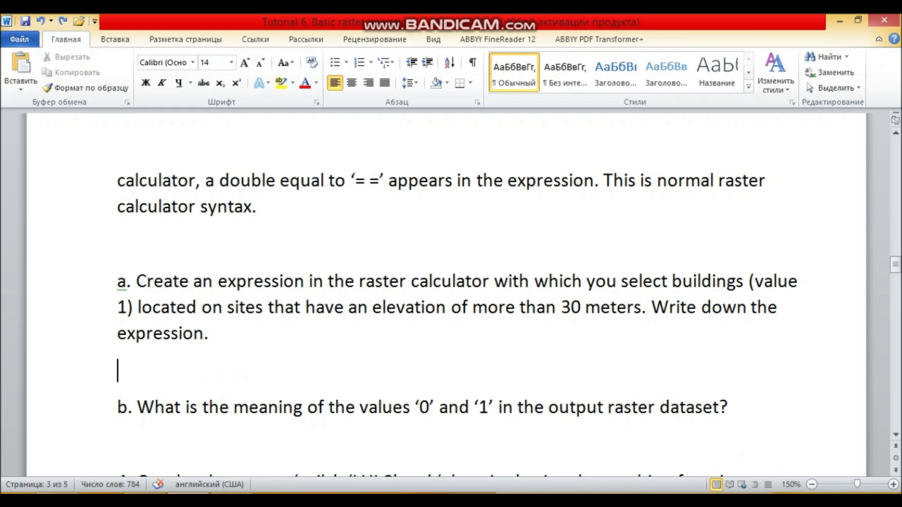
click(144, 499)
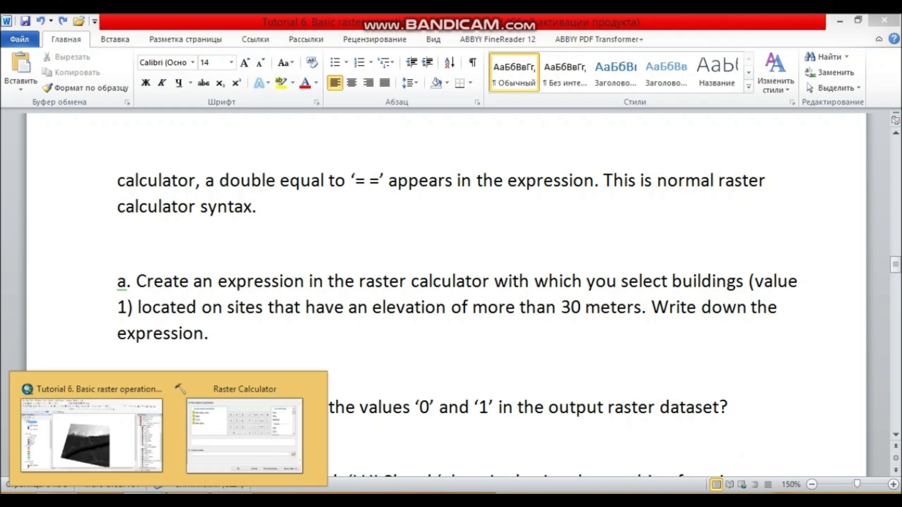
Switch to ArcMap, close the Raster Calculator, and display the LULC layer instead of elevation_dcm in the Local data frame
click(261, 433)
click(593, 143)
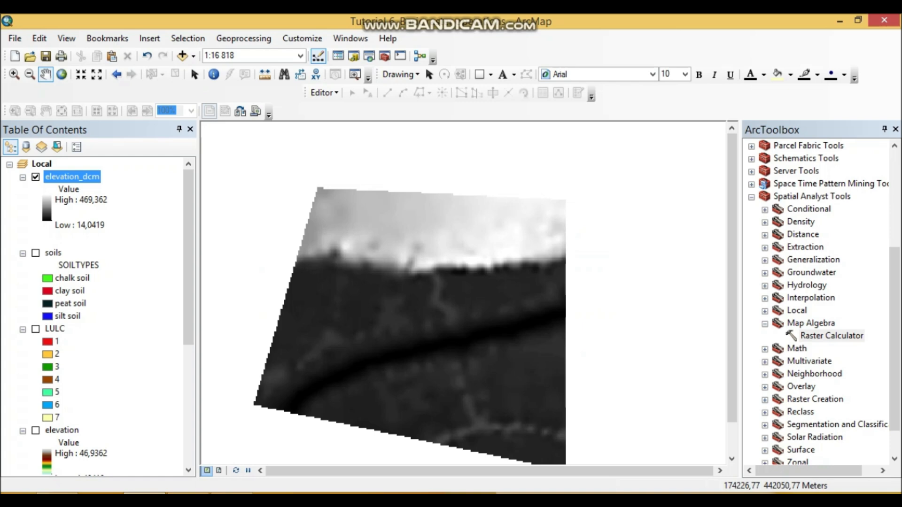
click(55, 329)
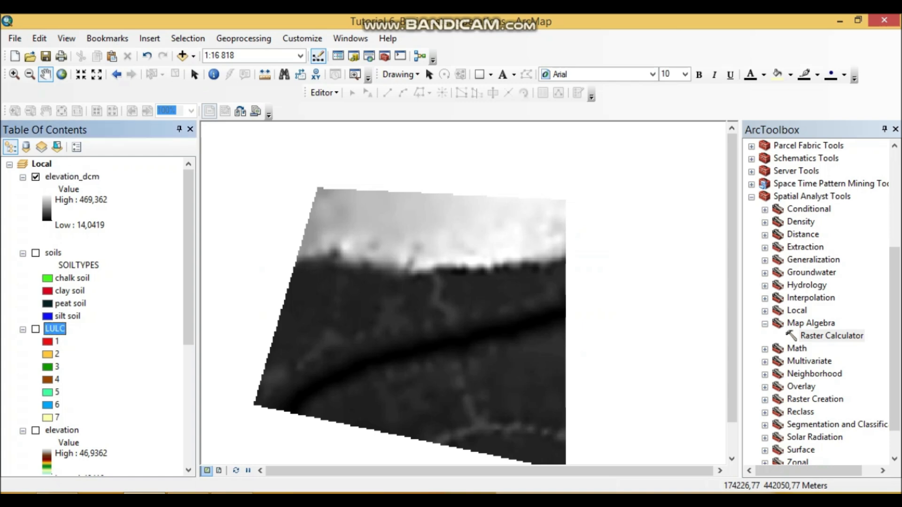
click(35, 329)
click(36, 177)
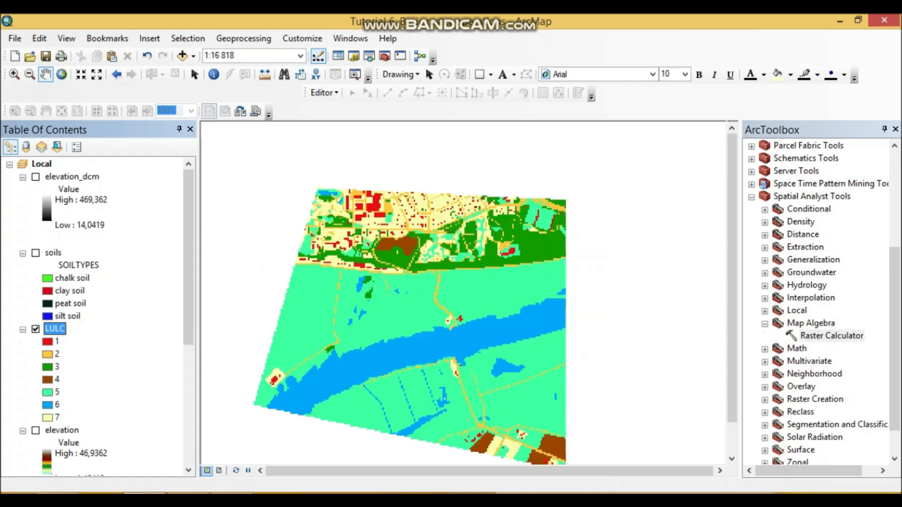
drag(323, 261, 324, 227)
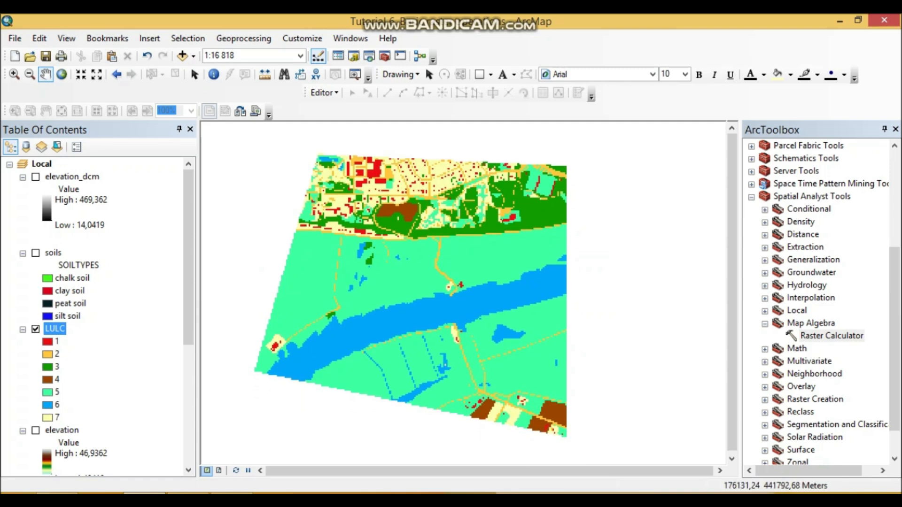
right_click(63, 329)
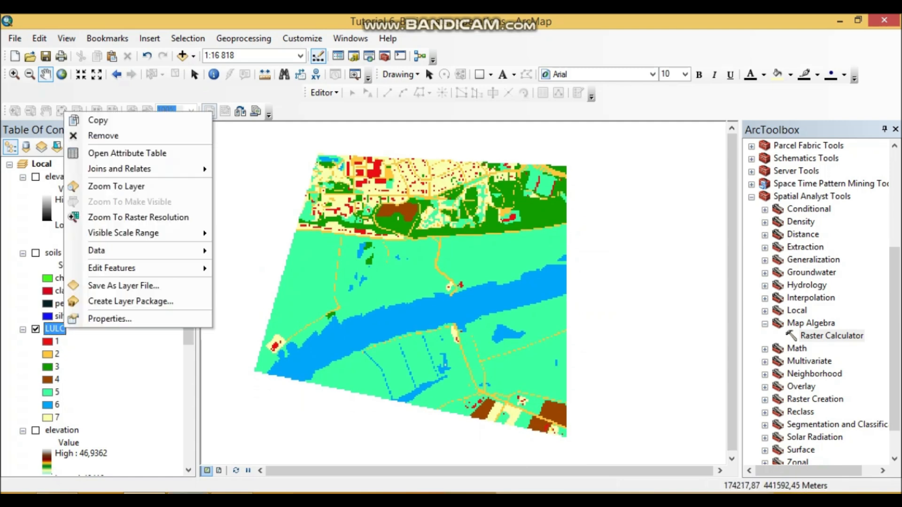
key(alt+Tab)
key(alt+Tab)
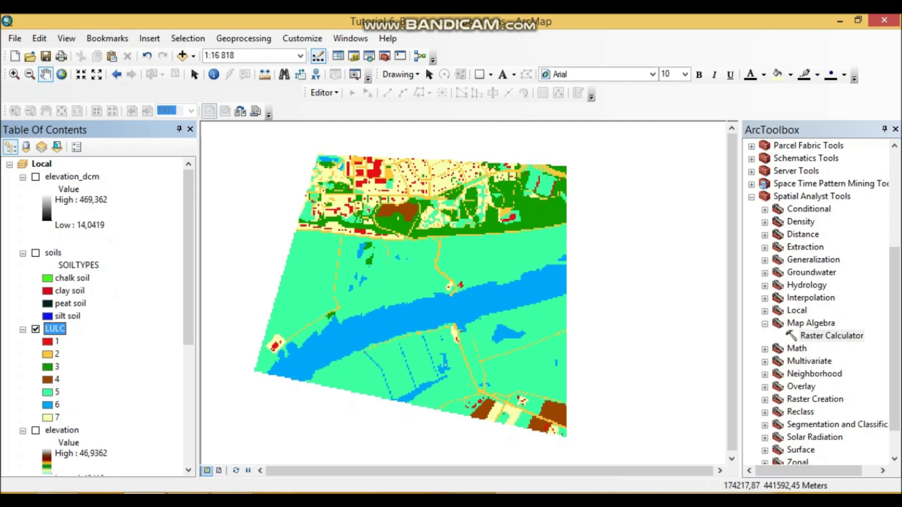
Turn on the Local data frame's elevation layer and toggle LULC off and on above it
scroll(94, 315, down, 2)
click(35, 341)
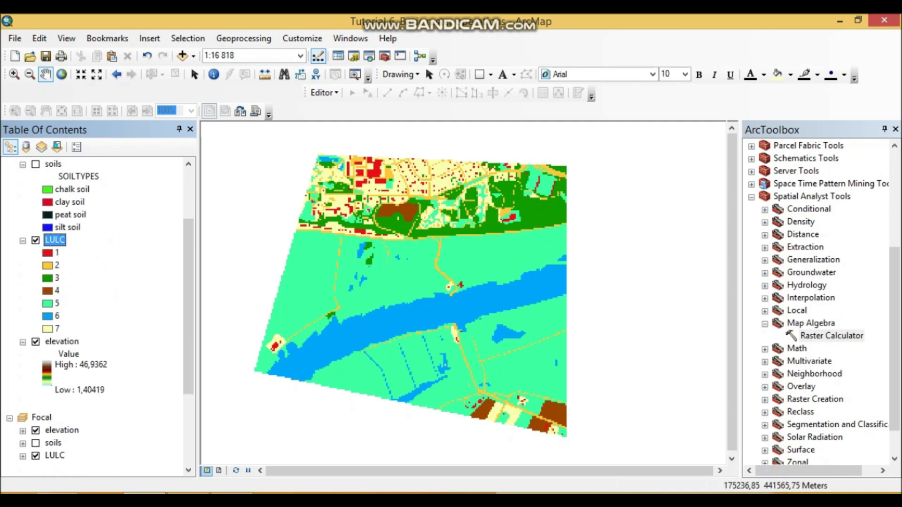
click(35, 241)
click(35, 240)
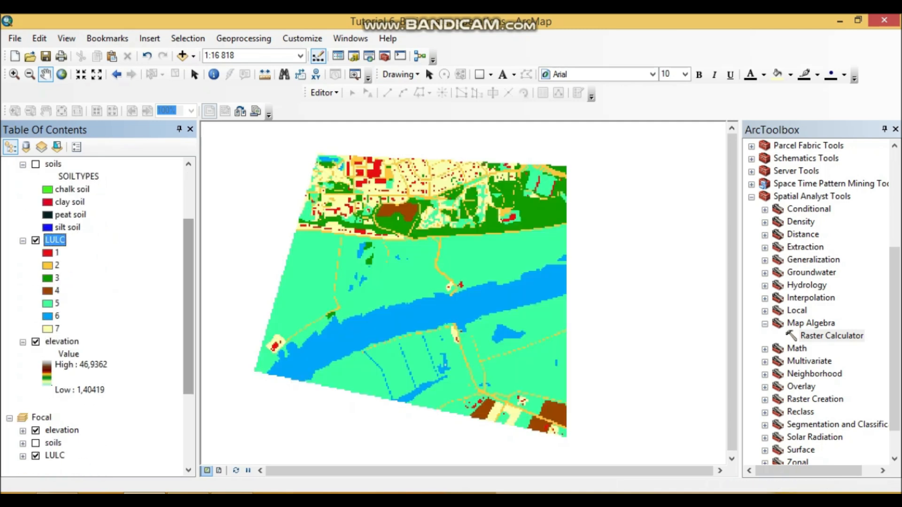
drag(399, 230, 404, 240)
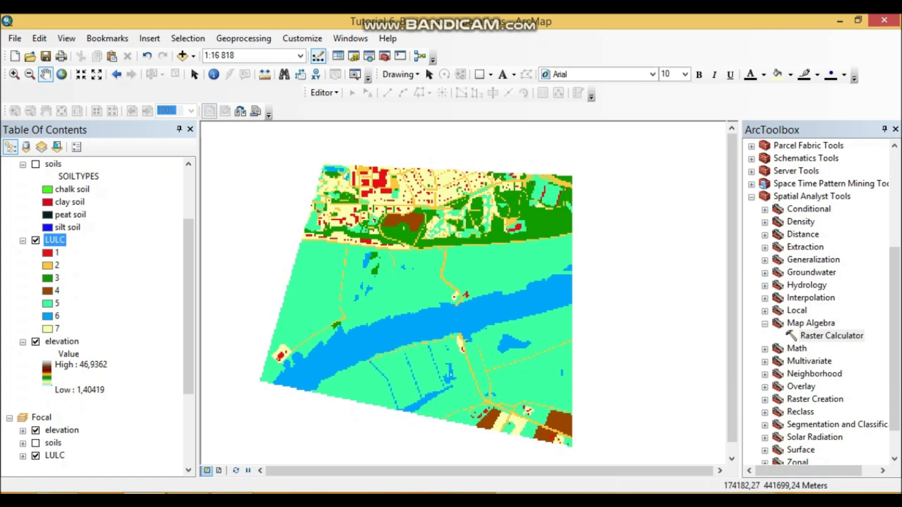
click(35, 240)
click(35, 240)
Check the cell size of the LULC raster in its layer properties and close them
right_click(55, 240)
click(71, 450)
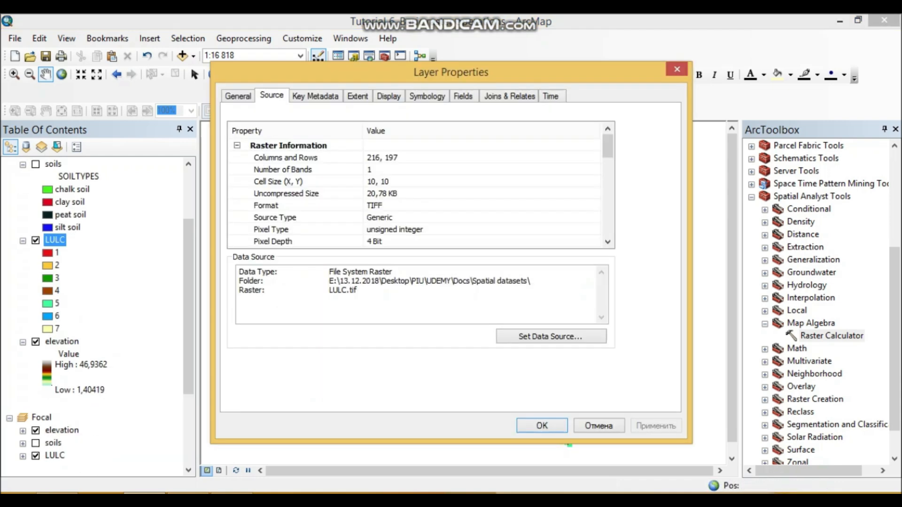
click(378, 181)
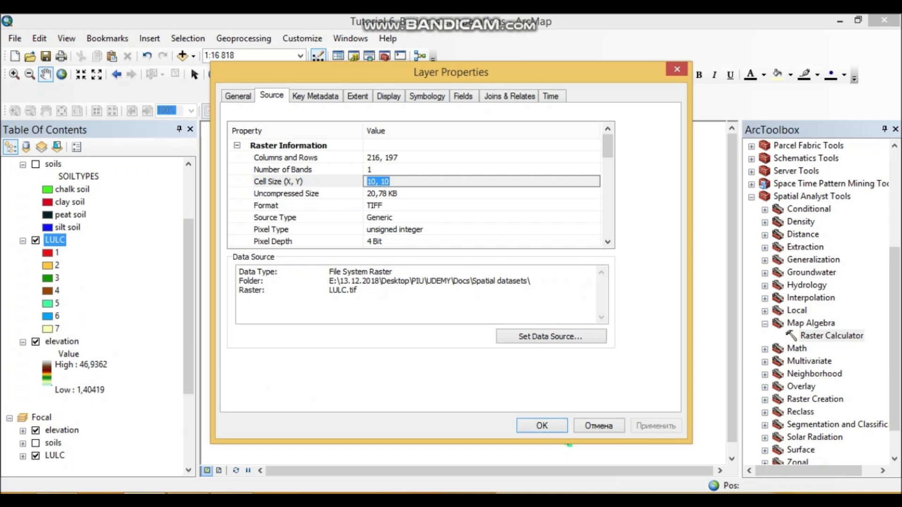
click(677, 69)
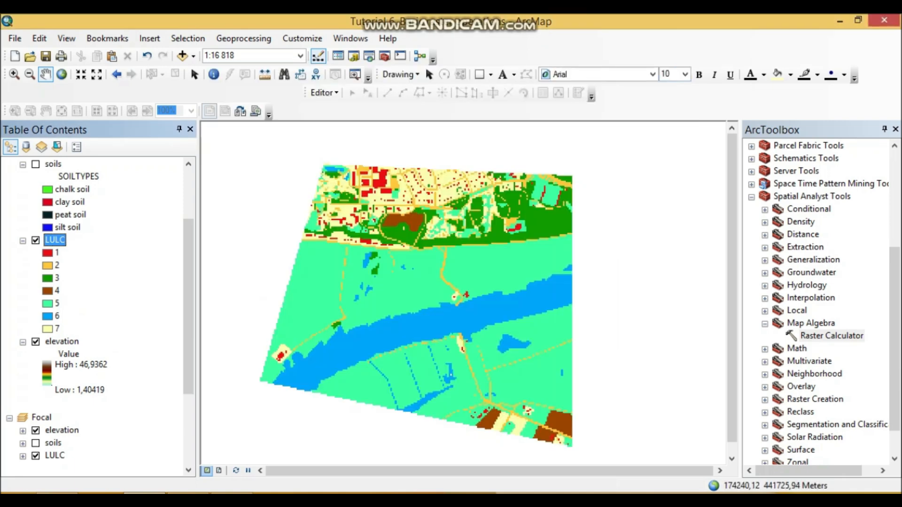
Check the elevation raster's cell size in its layer properties and close them
click(61, 341)
right_click(61, 342)
click(112, 336)
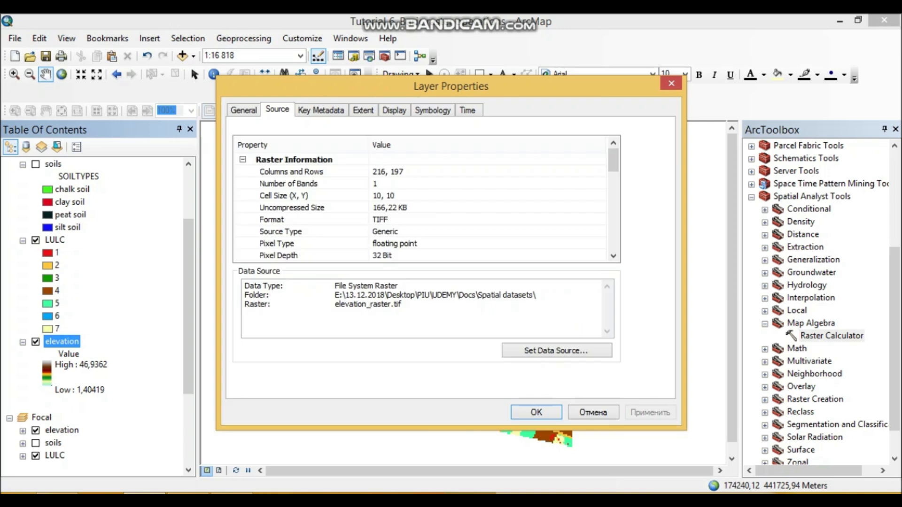
click(384, 196)
click(671, 83)
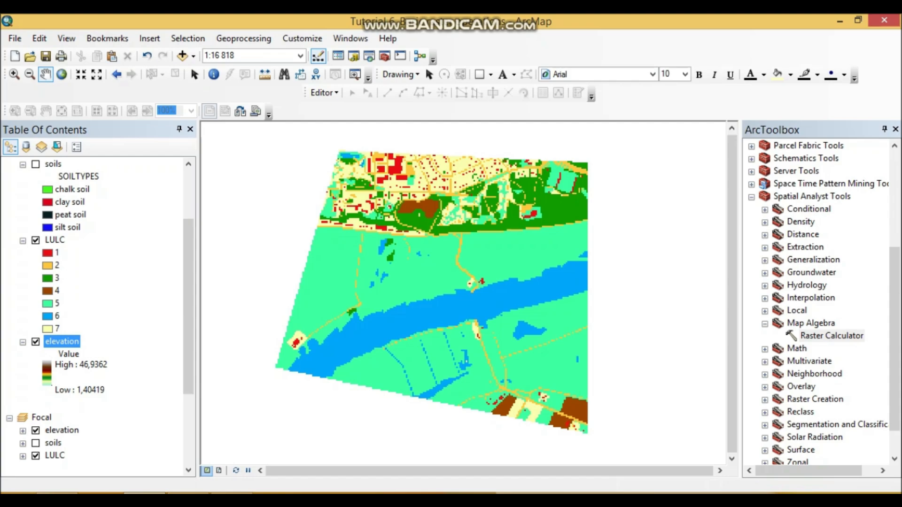
Reread question a of task 3 in Word, return to ArcMap, and locate the LULC and elevation layers it requires
click(188, 493)
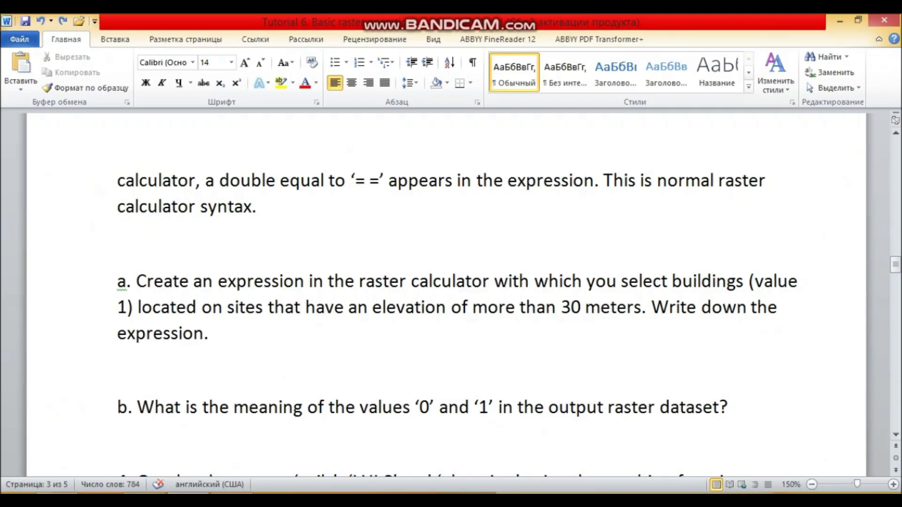
click(145, 494)
click(55, 240)
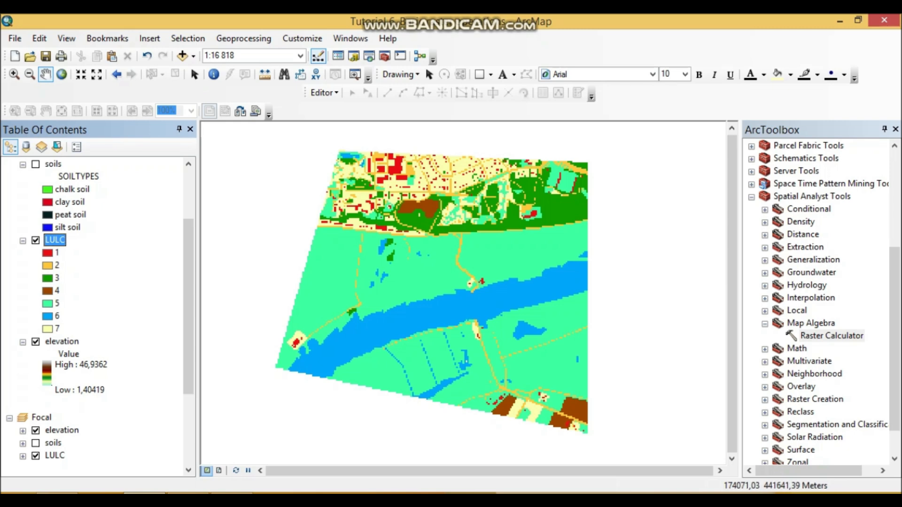
click(62, 341)
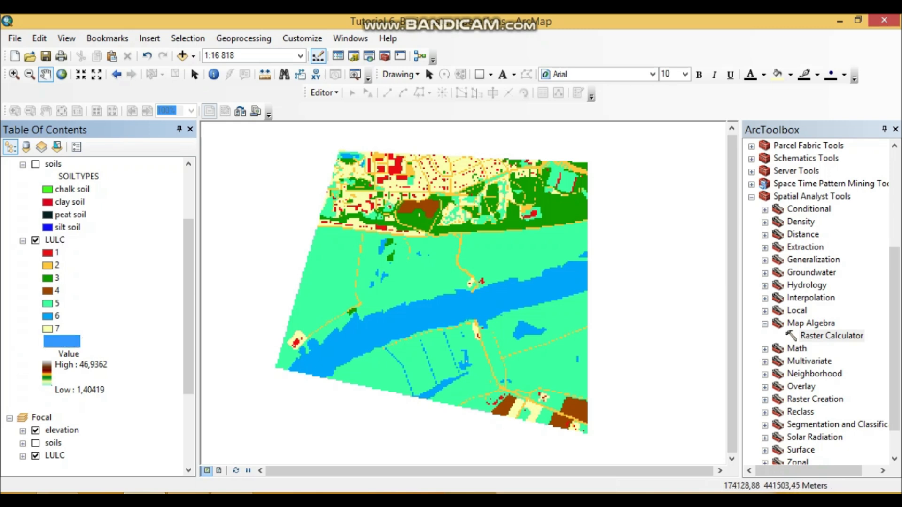
Reopen the Raster Calculator and start the expression with the building condition "LULC" == 1
double_click(831, 335)
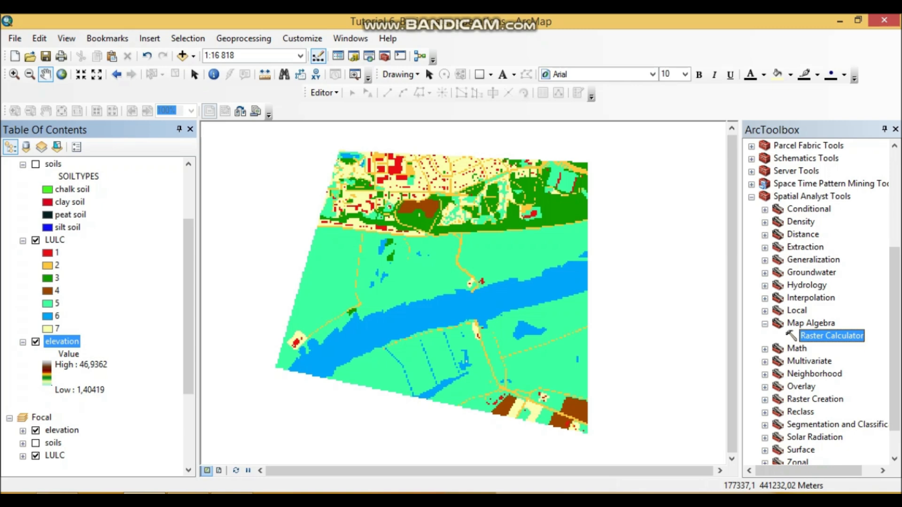
drag(446, 146, 480, 164)
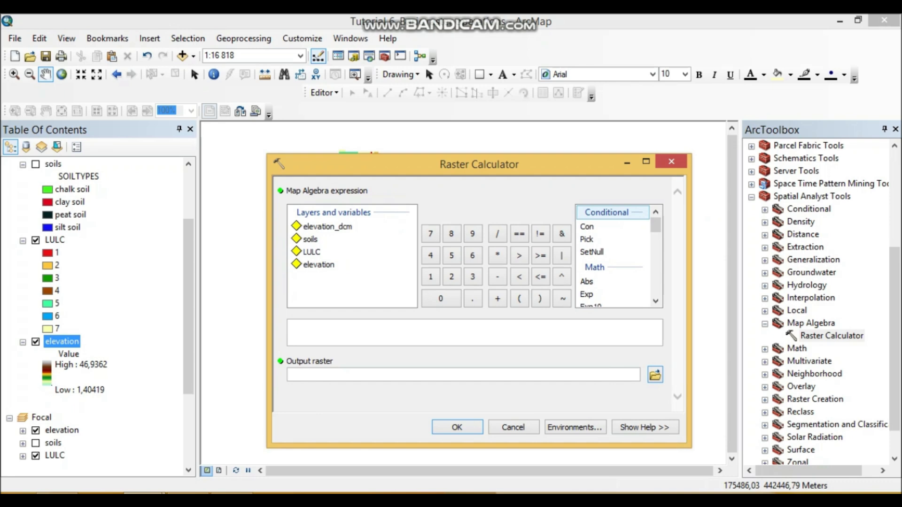
click(292, 326)
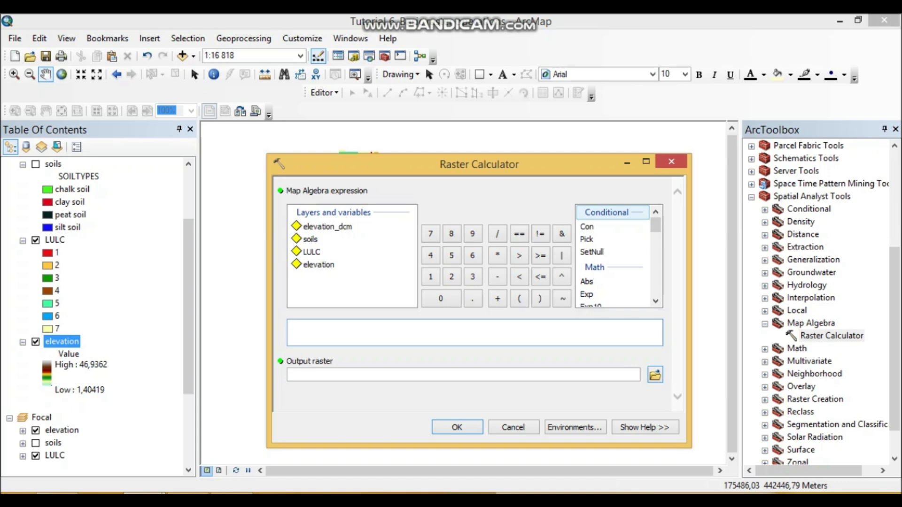
double_click(311, 252)
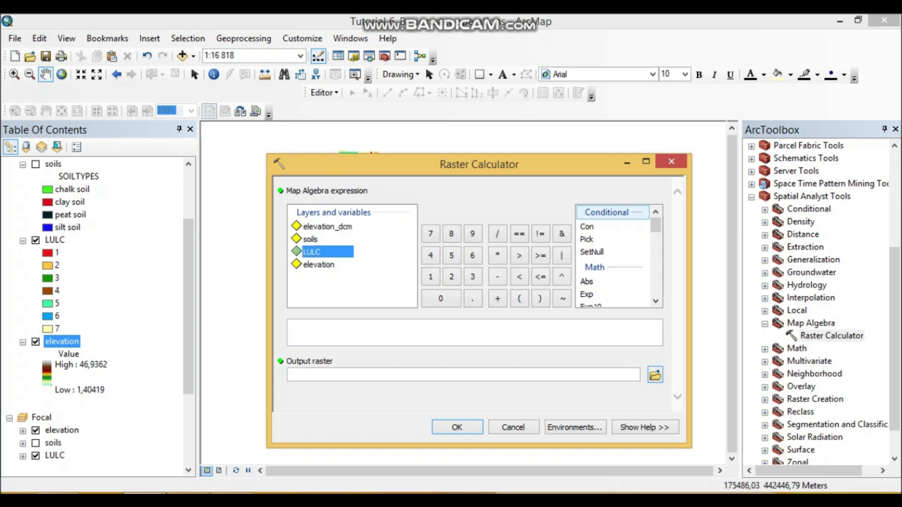
click(519, 234)
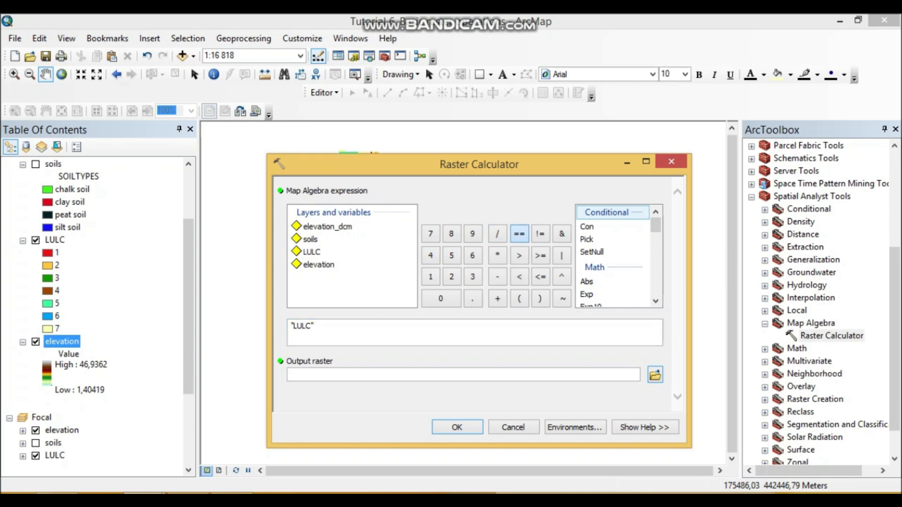
click(431, 276)
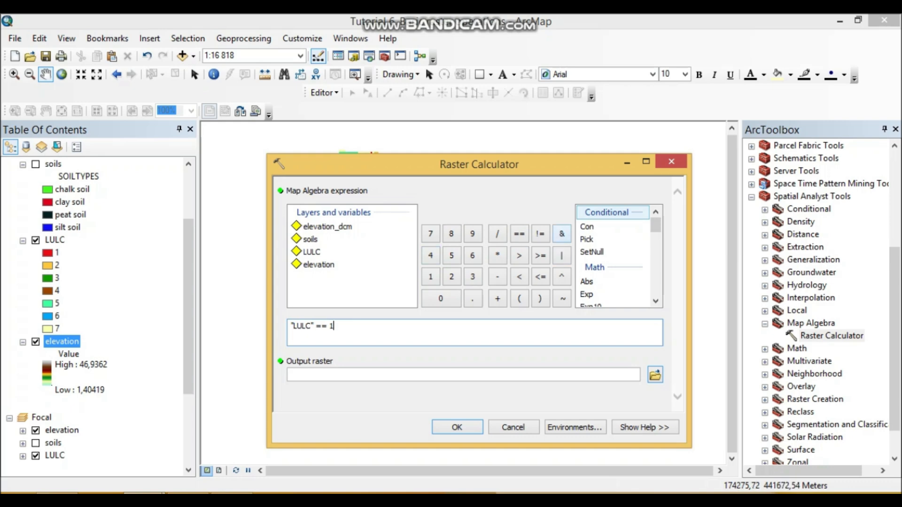
Extend the expression with the elevation condition & "elevation" > 30
click(561, 233)
double_click(318, 265)
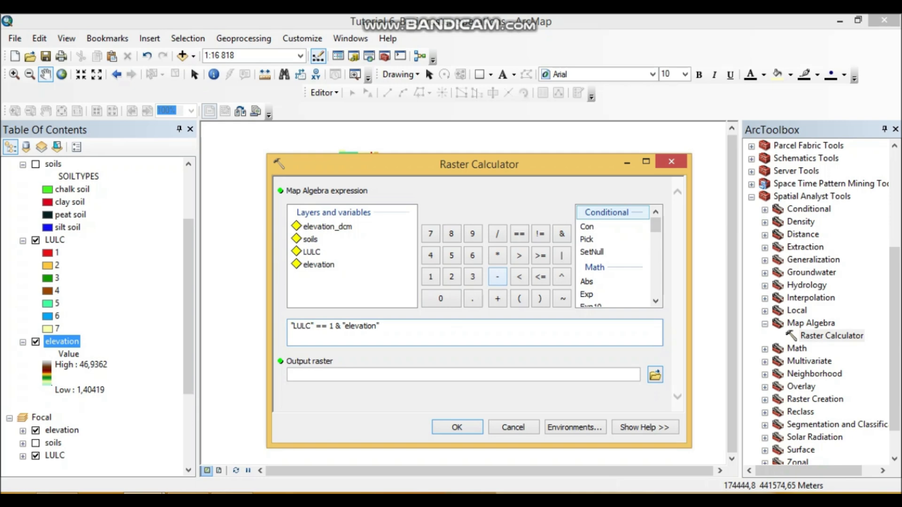
click(519, 255)
click(472, 277)
click(441, 298)
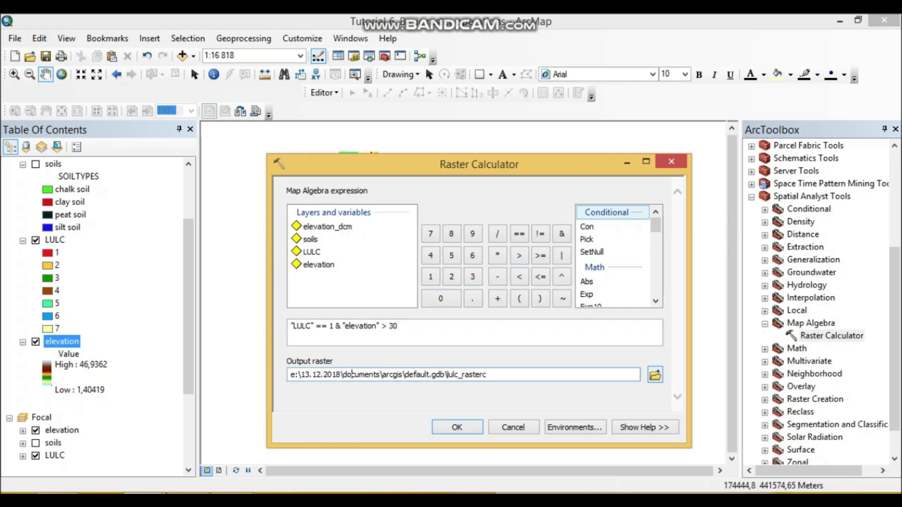
Name the output raster buildings30m, keeping it in the Default.gdb geodatabase
key(BackSpace)
key(BackSpace)
key(BackSpace)
key(BackSpace)
key(BackSpace)
key(BackSpace)
key(BackSpace)
key(BackSpace)
key(BackSpace)
key(BackSpace)
key(BackSpace)
key(BackSpace)
text(buildingsthirt)
key(BackSpace)
key(BackSpace)
key(BackSpace)
key(BackSpace)
key(BackSpace)
text(30m)
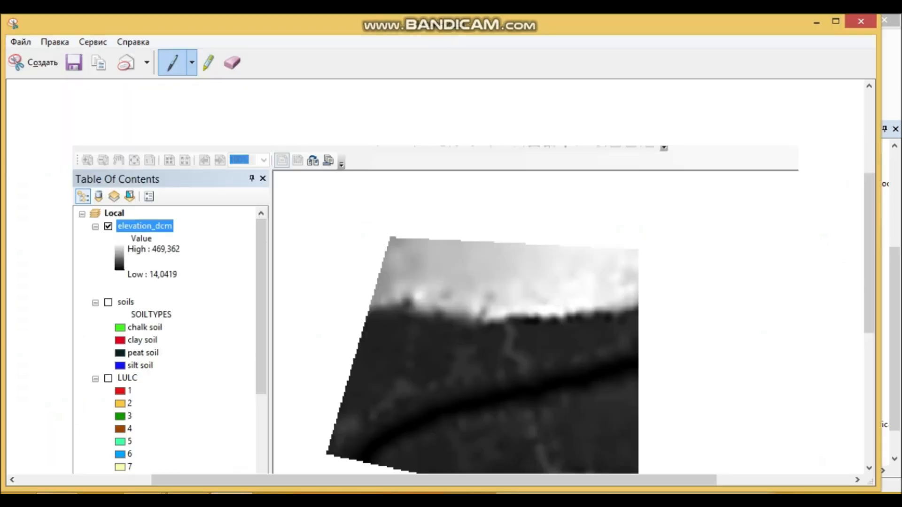
Switch to the Snipping Tool and start a new screen capture of the filled-in Raster Calculator
click(33, 62)
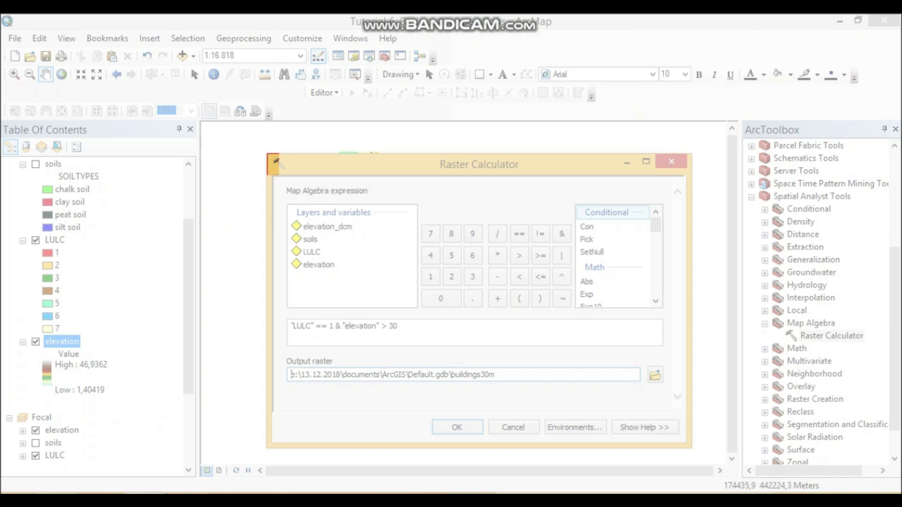